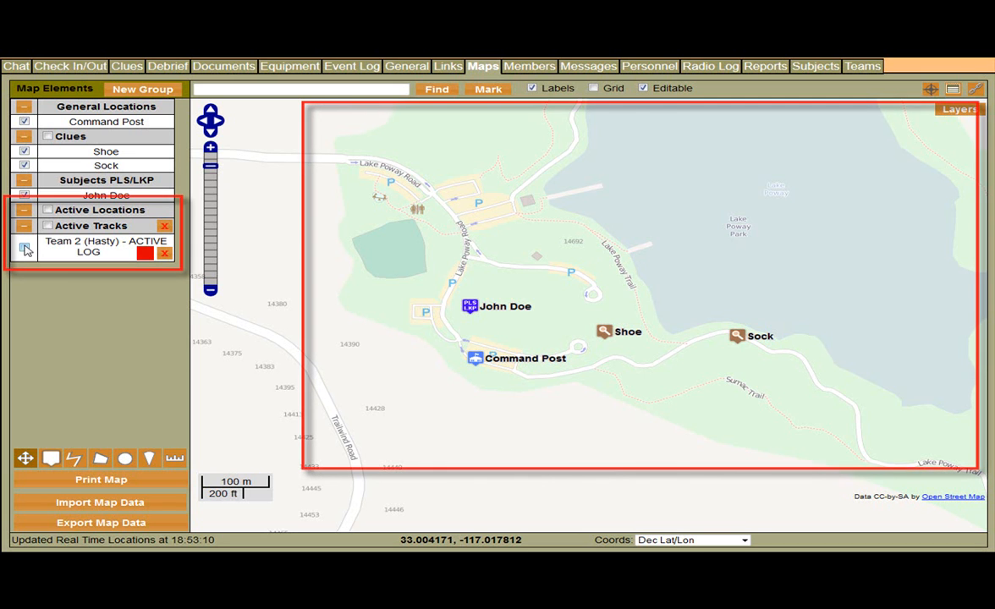
Display the active Team 2 (Hasty) track on the map to view its route, and hide it again
left_click(25, 247)
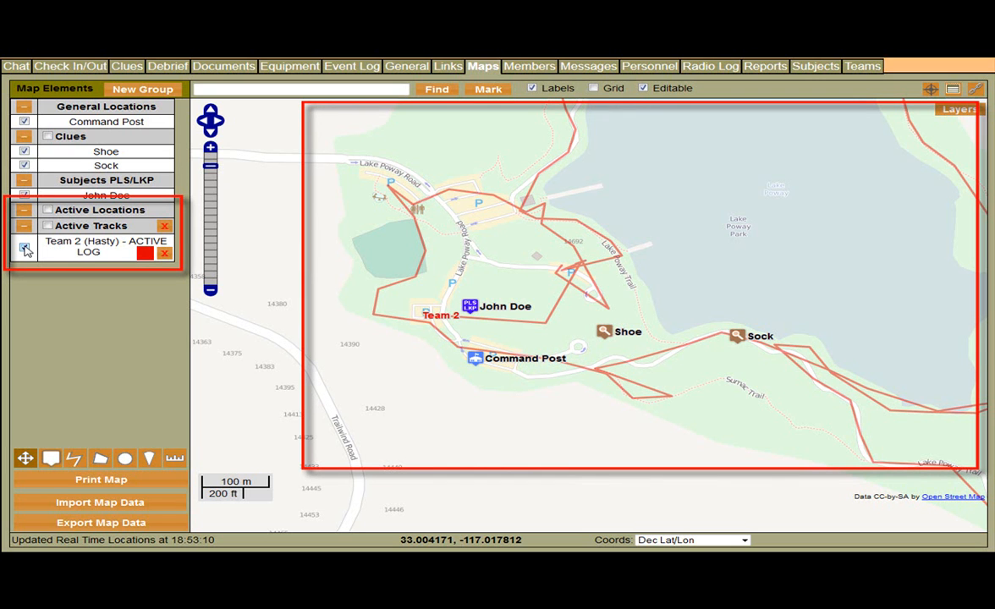
left_click(25, 248)
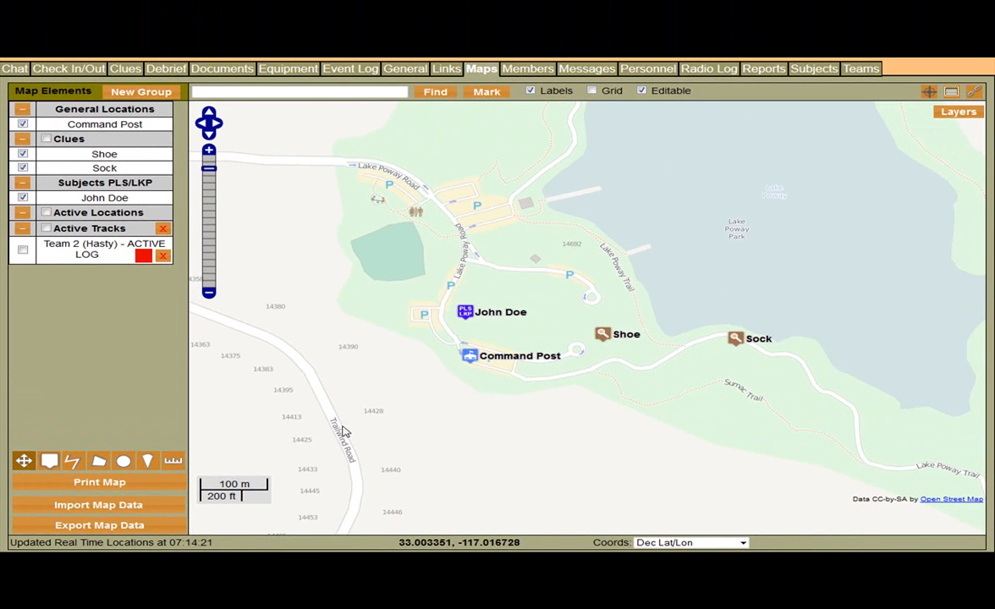
Place a marker on the map west of the pond, at about 33.0060, -117.0164
left_click_drag(410, 347, 438, 364)
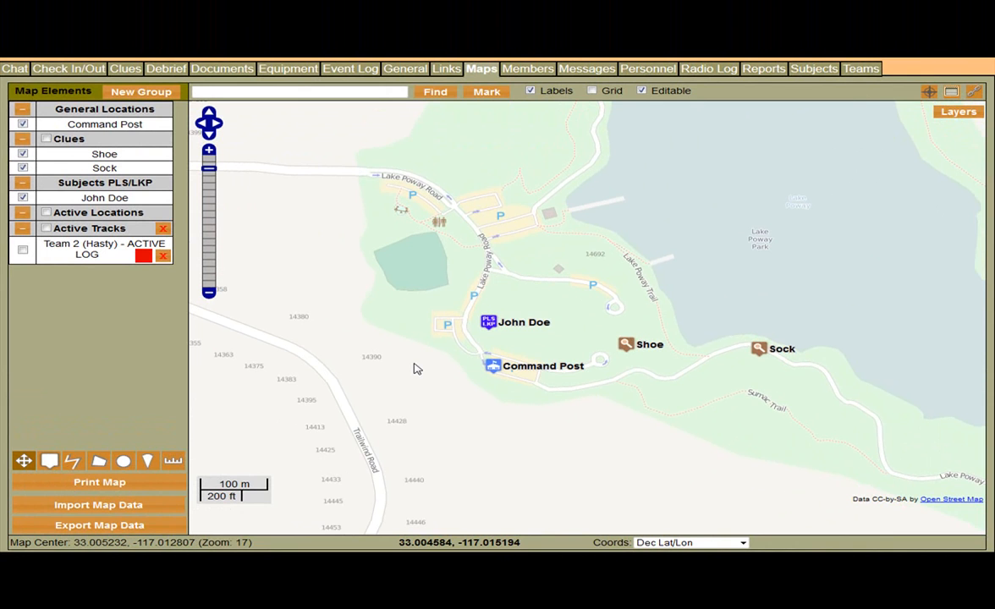
left_click(50, 460)
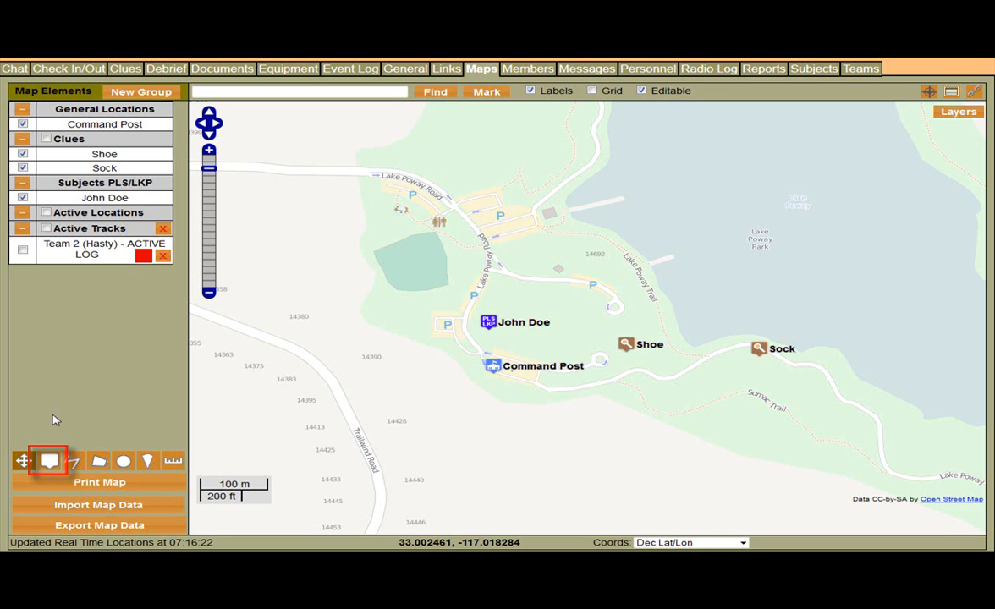
left_click(328, 262)
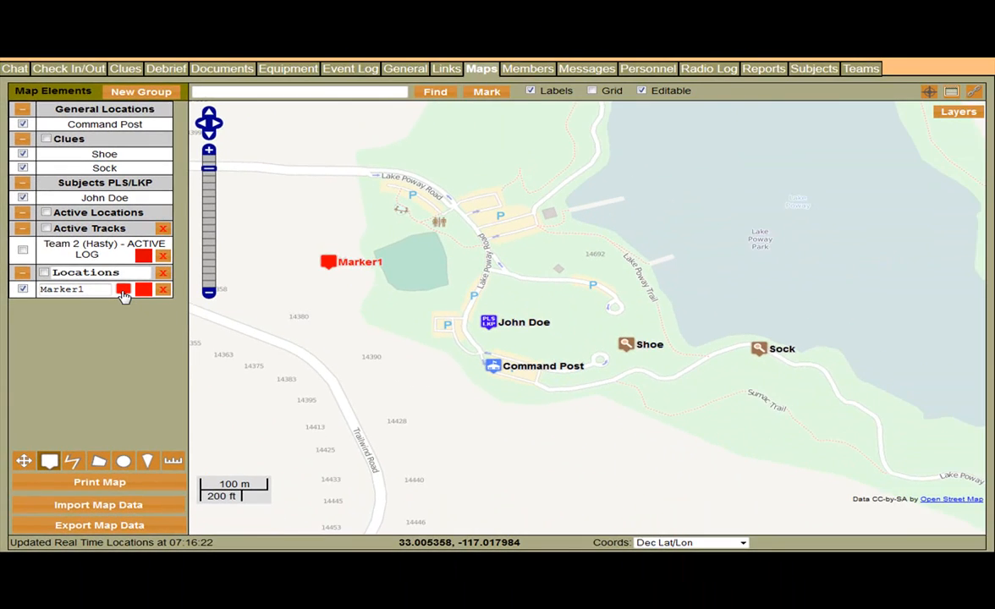
Give the new marker the FirstAid icon and a dark blue color
left_click(123, 291)
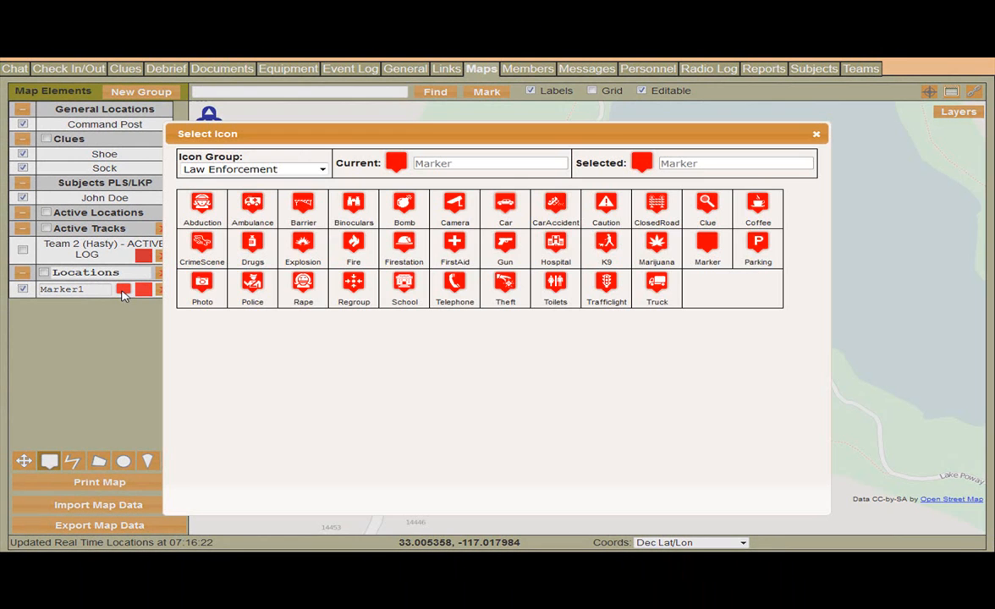
left_click(454, 242)
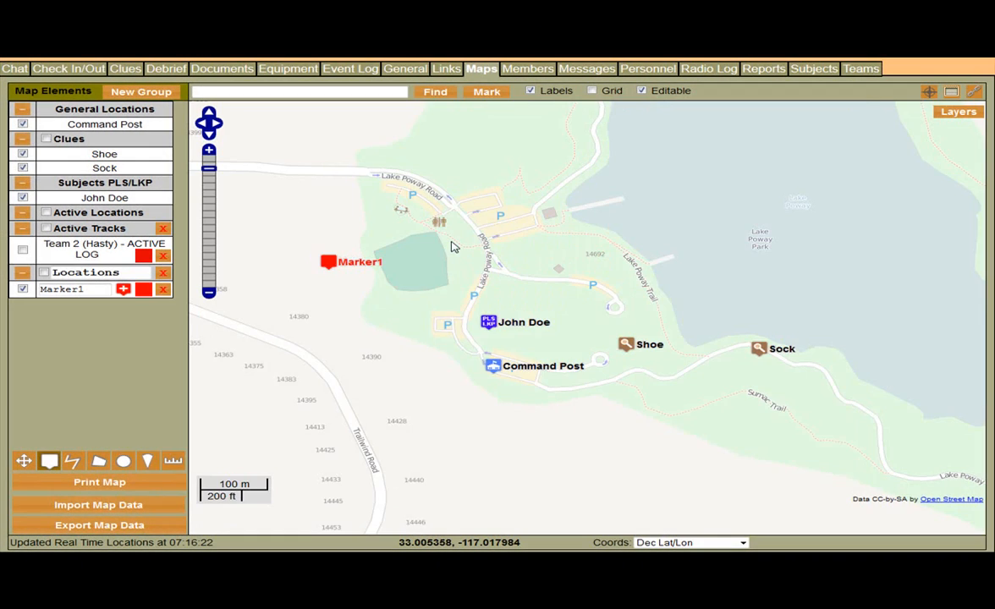
left_click(143, 290)
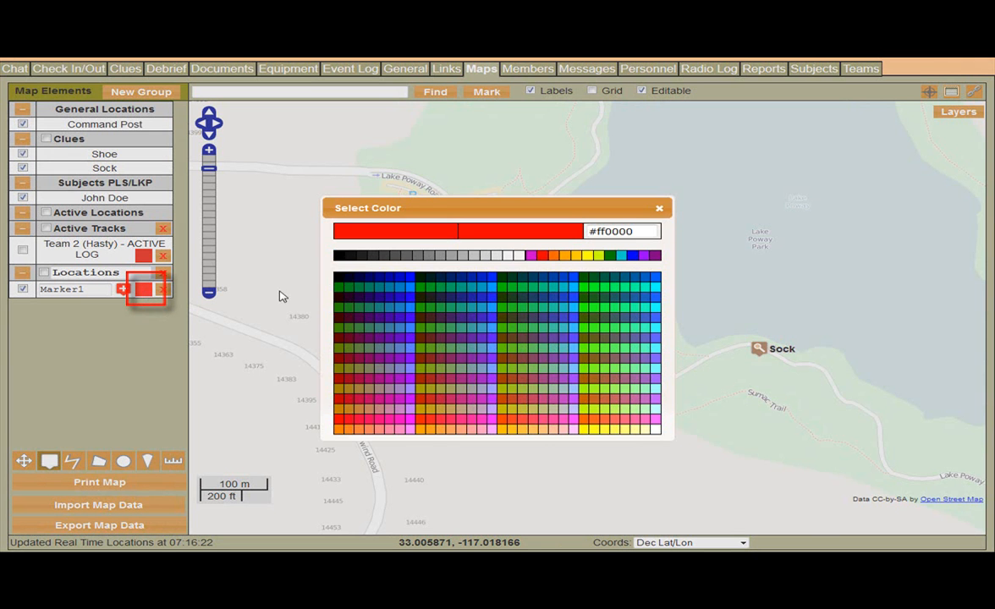
left_click(451, 280)
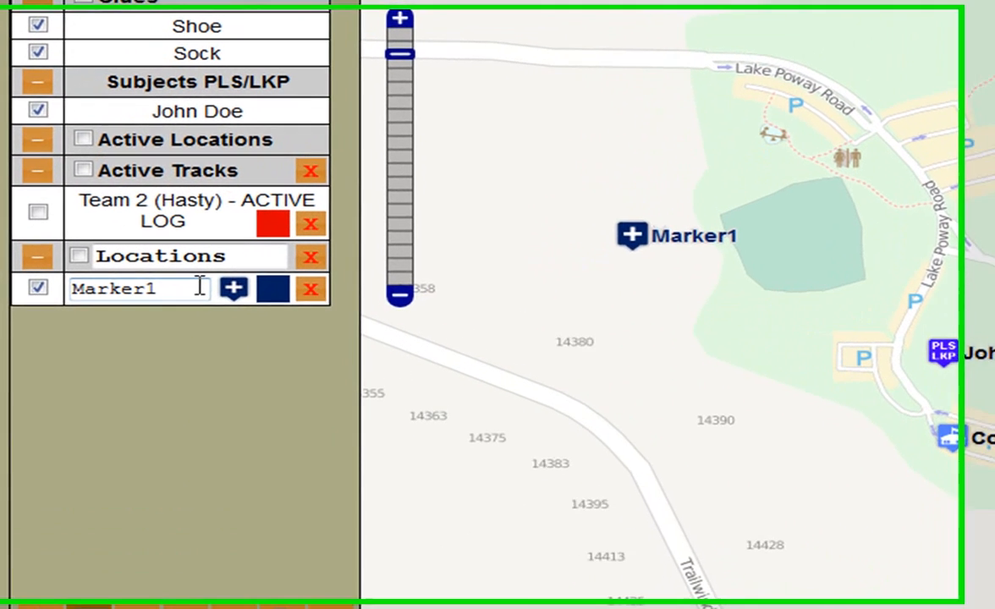
Rename the first-aid marker as New Name
left_click_drag(103, 289, 69, 289)
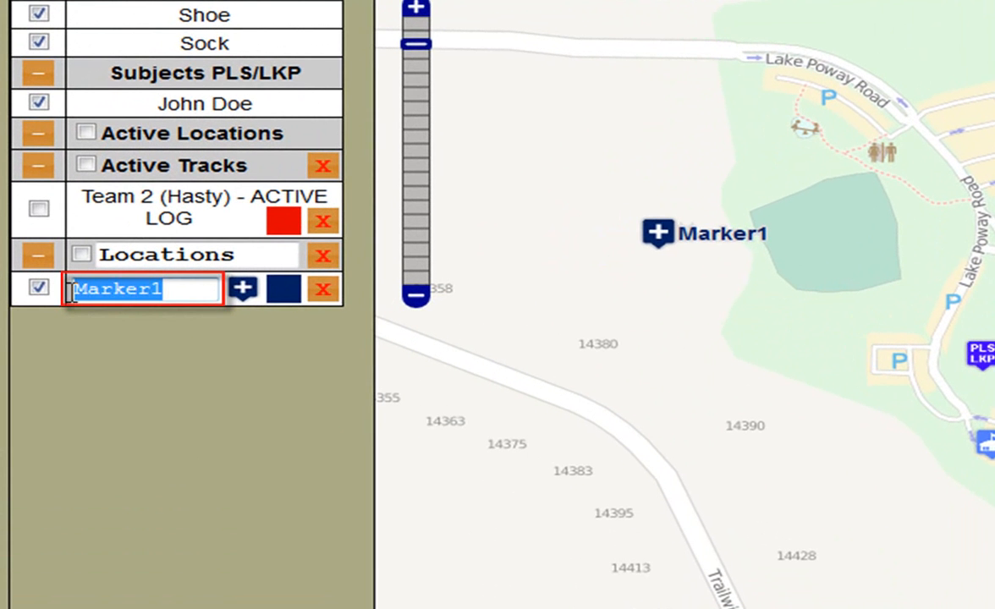
key("BackSpace")
type("New Na")
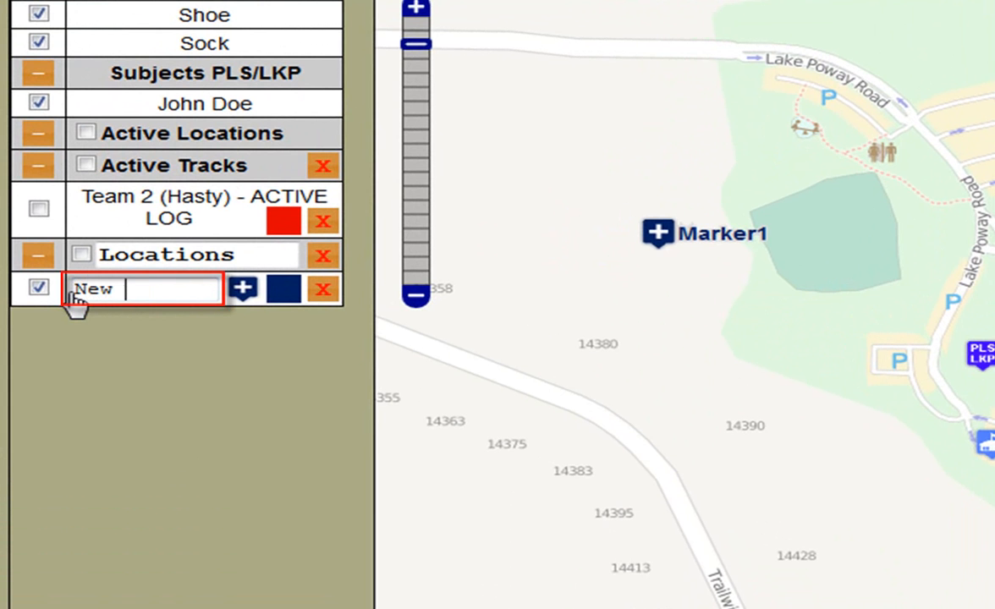
type("me")
key("Return")
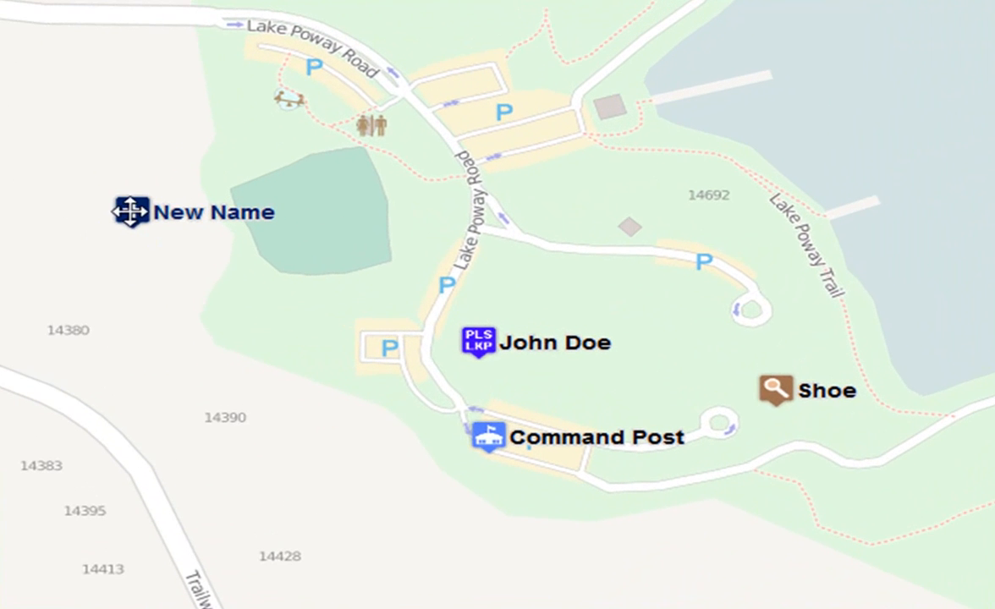
Examine the marker's name, description and coordinates in its information balloon, and close the balloon
left_click(131, 212)
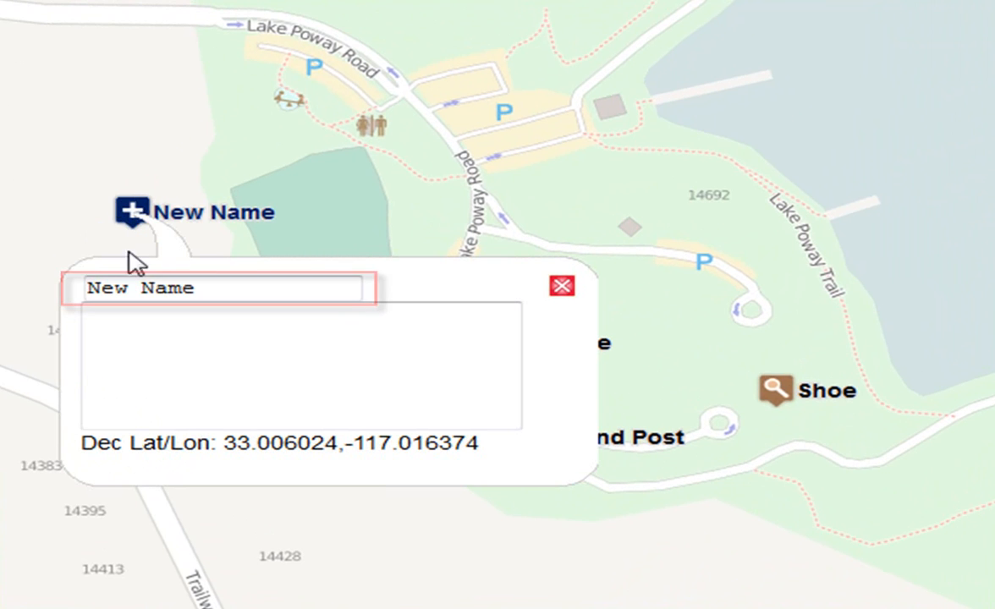
left_click_drag(197, 288, 82, 295)
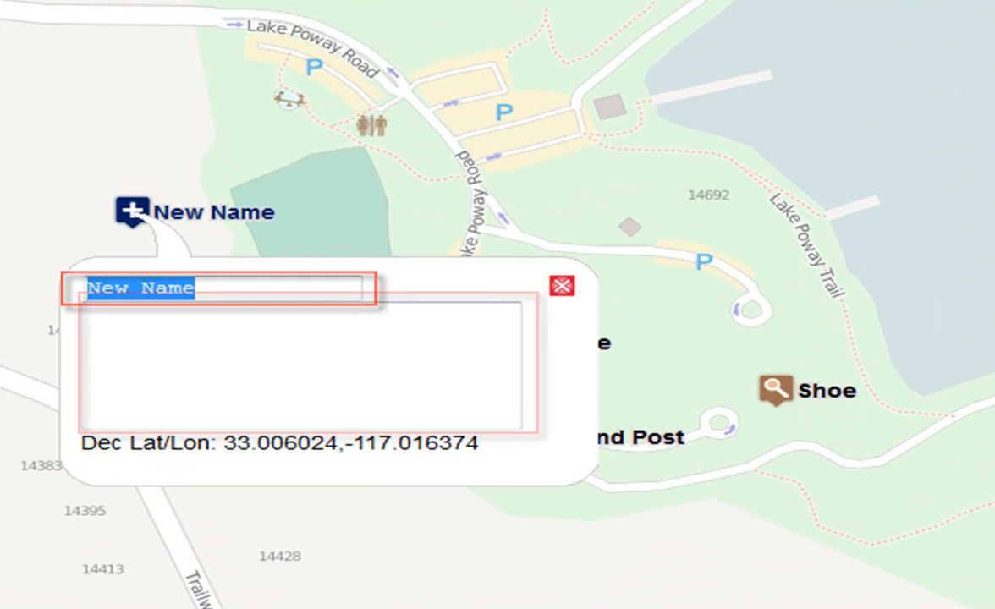
left_click(124, 329)
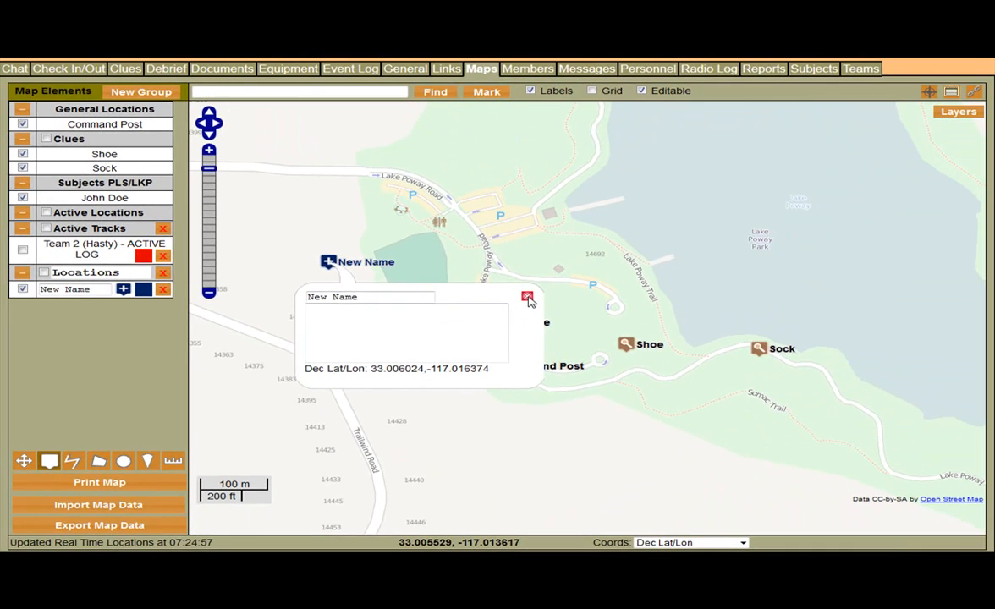
left_click(536, 294)
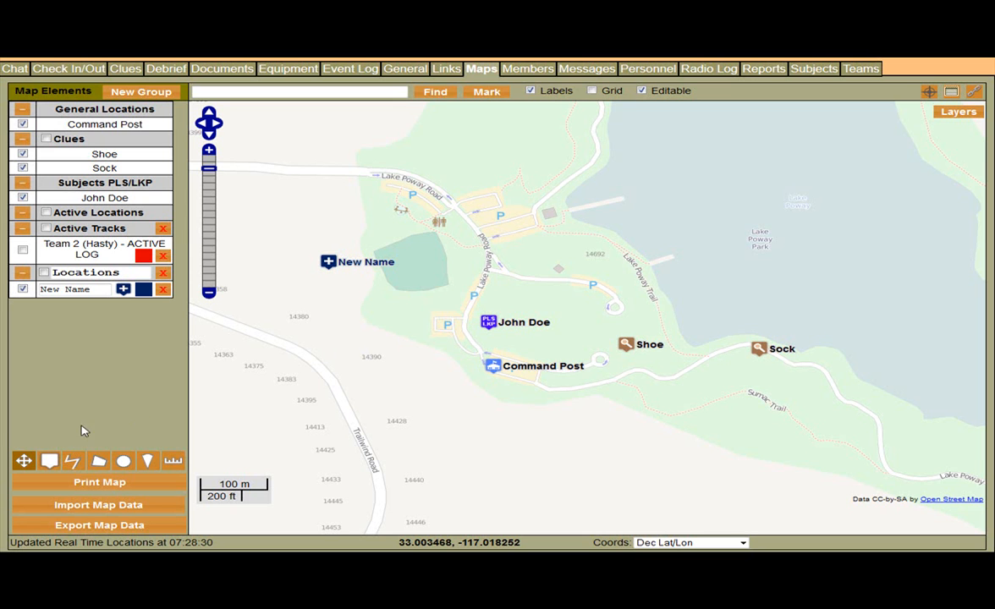
Draw a path about 338 m long along Lake Poway Trail, from the parking area near the pier to the road west of the Sock clue
left_click(73, 462)
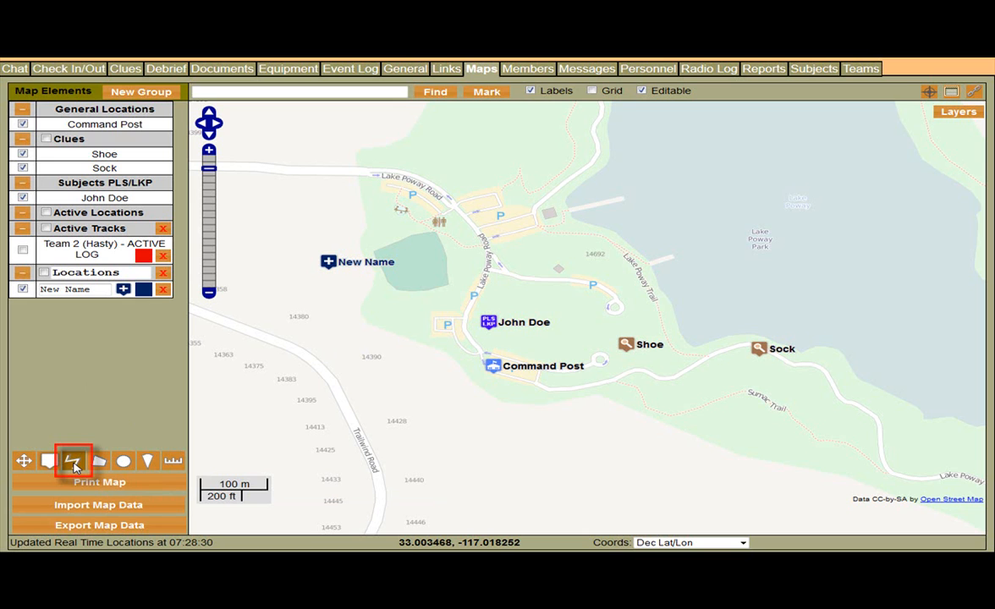
left_click(537, 224)
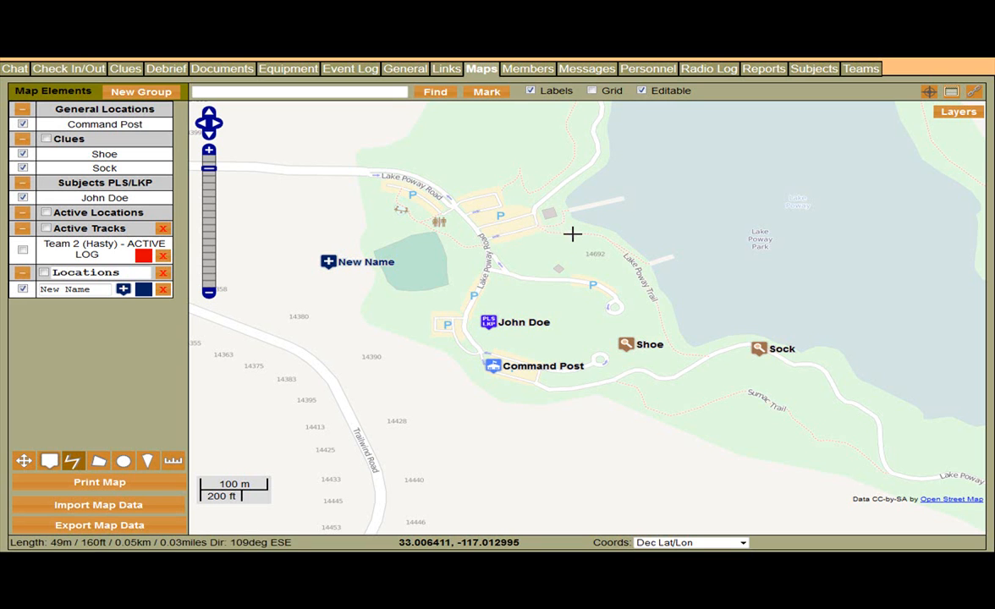
left_click(638, 263)
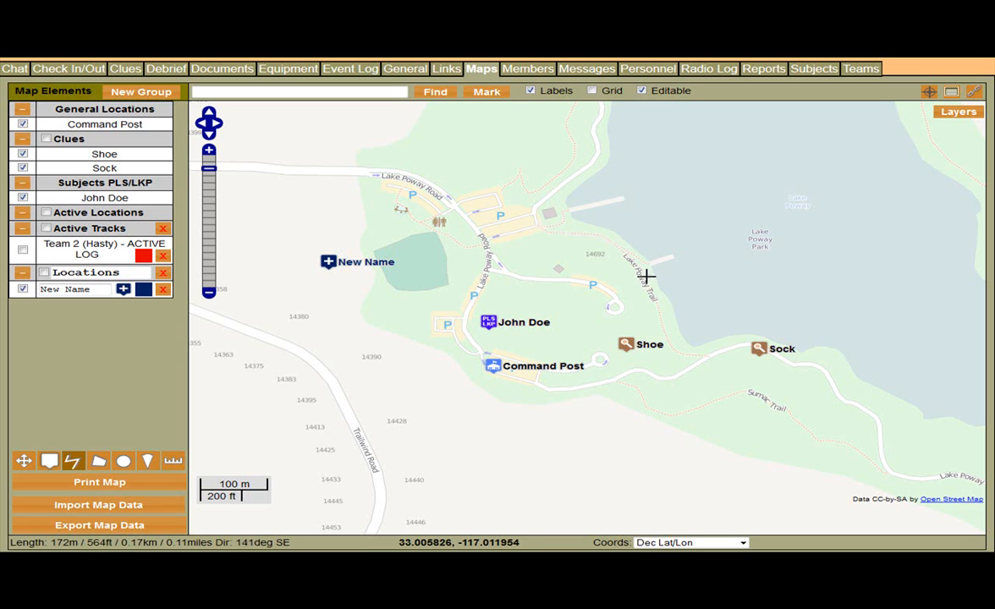
left_click(673, 345)
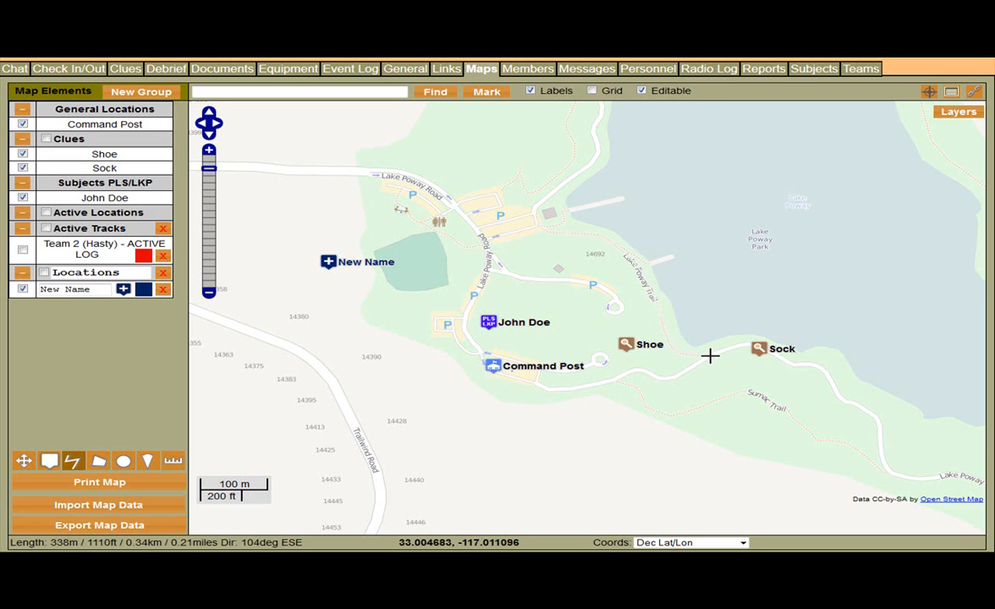
double_click(709, 356)
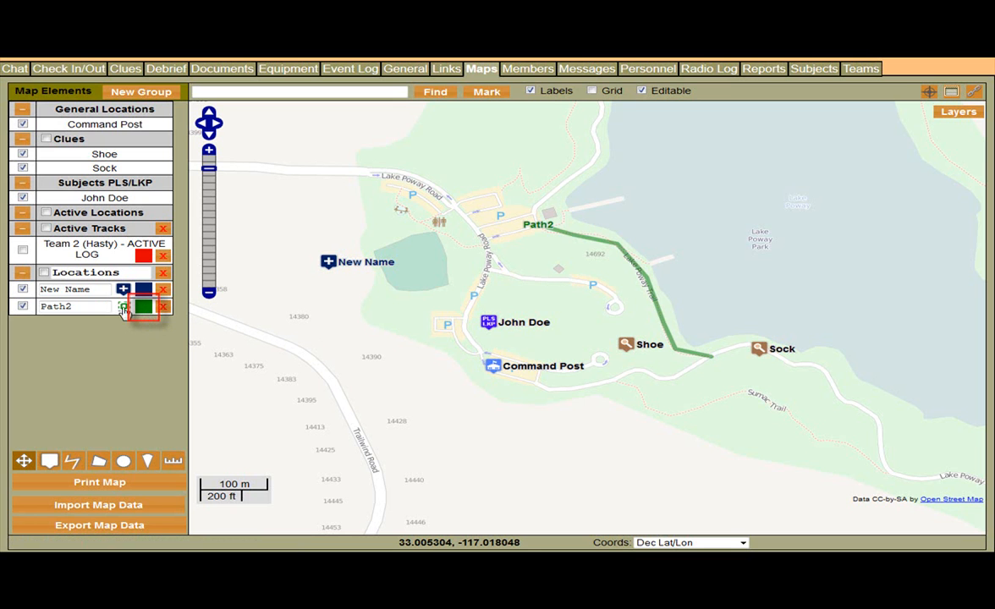
Examine the path's name field and its information balloon with description and length, and close the balloon
double_click(92, 306)
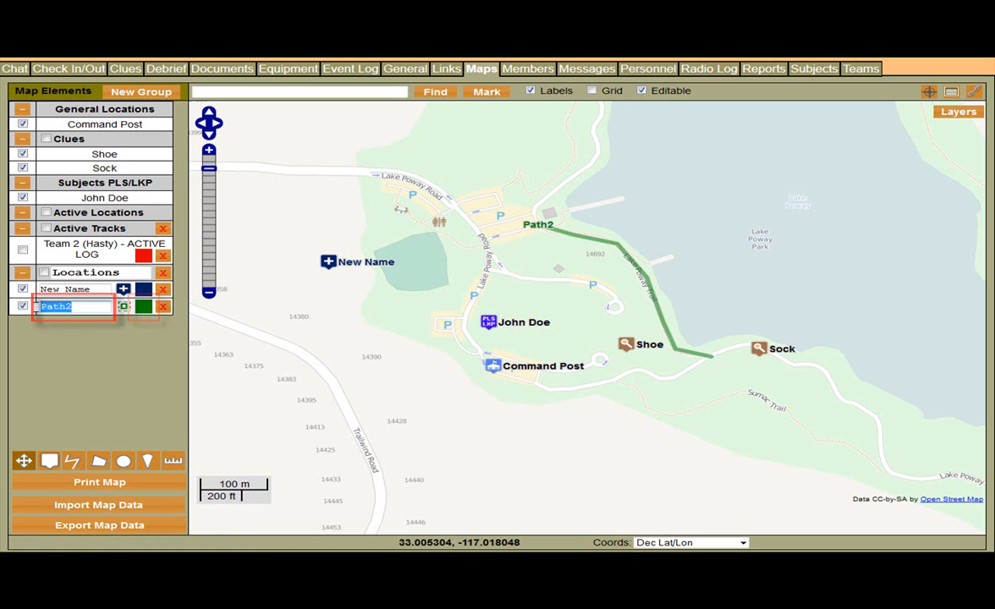
left_click(583, 241)
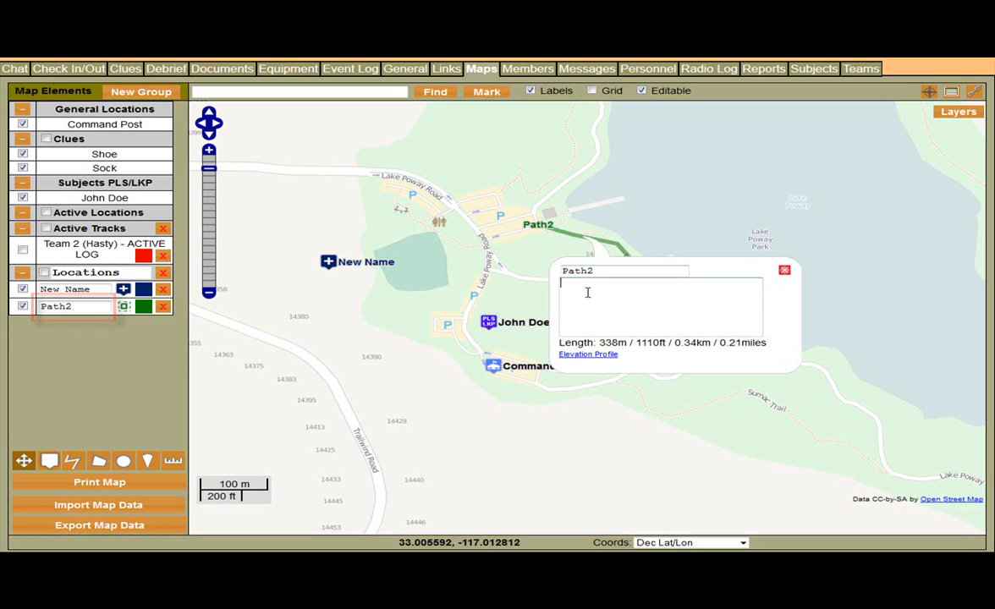
left_click(784, 272)
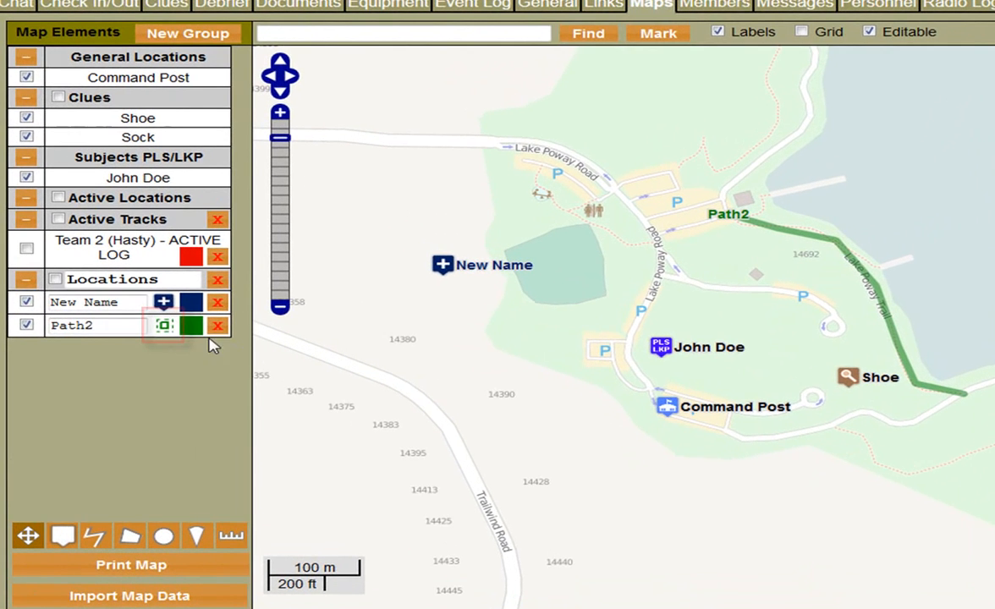
Try the short-dashed line style on the path, return it to a solid line and close the line style settings
left_click(164, 329)
left_click_drag(611, 243, 443, 198)
mouse_move(504, 272)
left_mouse_down()
mouse_move(535, 275)
mouse_move(494, 269)
mouse_move(523, 269)
mouse_move(529, 280)
mouse_move(509, 269)
left_mouse_up()
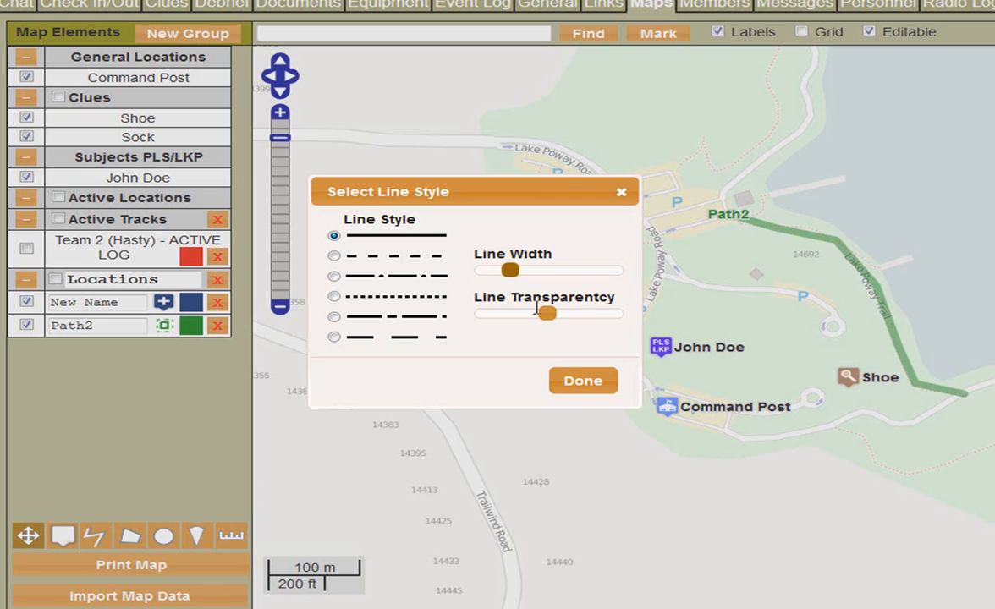
left_click(334, 255)
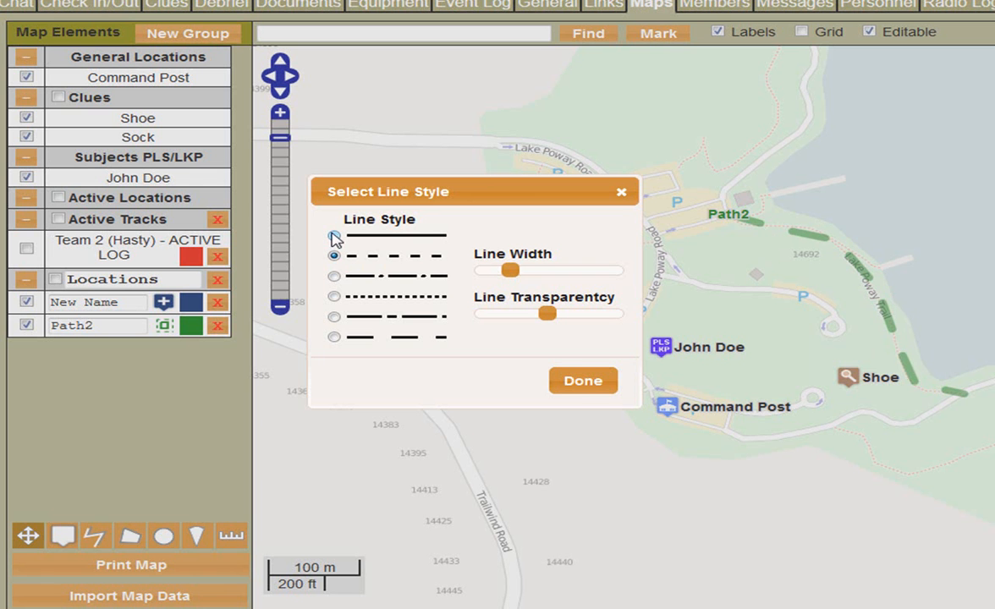
left_click(582, 381)
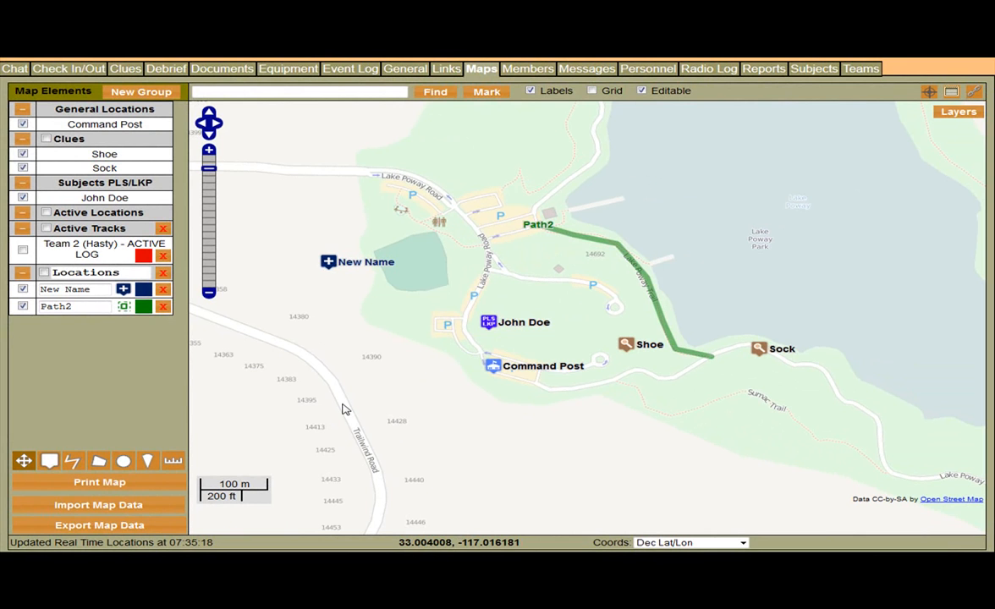
Draw a polygon area of about 21 acres around Trailwind Road, southwest of the Command Post
left_click(99, 462)
left_click(218, 368)
left_click(280, 307)
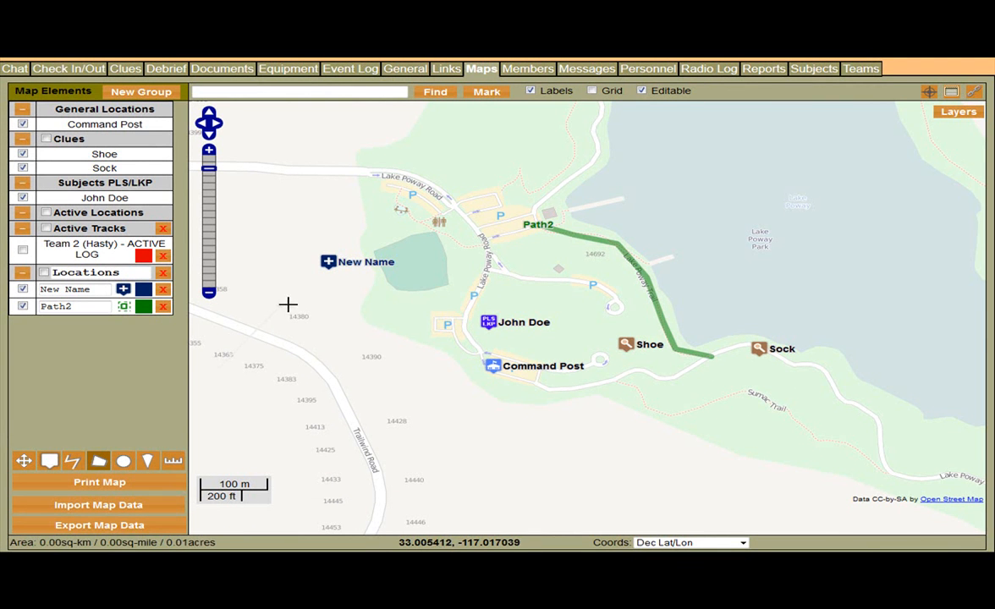
left_click(378, 311)
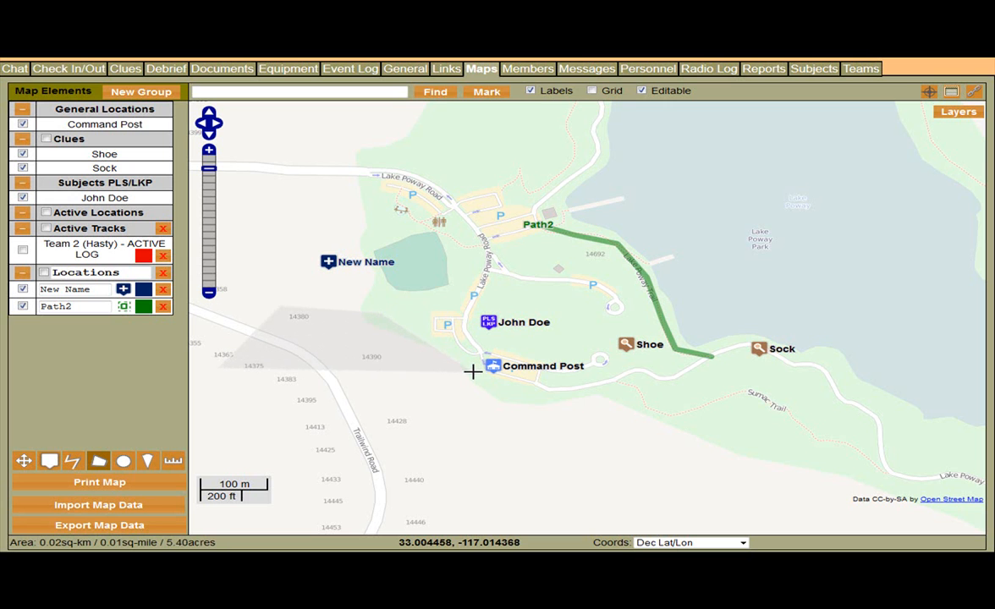
left_click(517, 428)
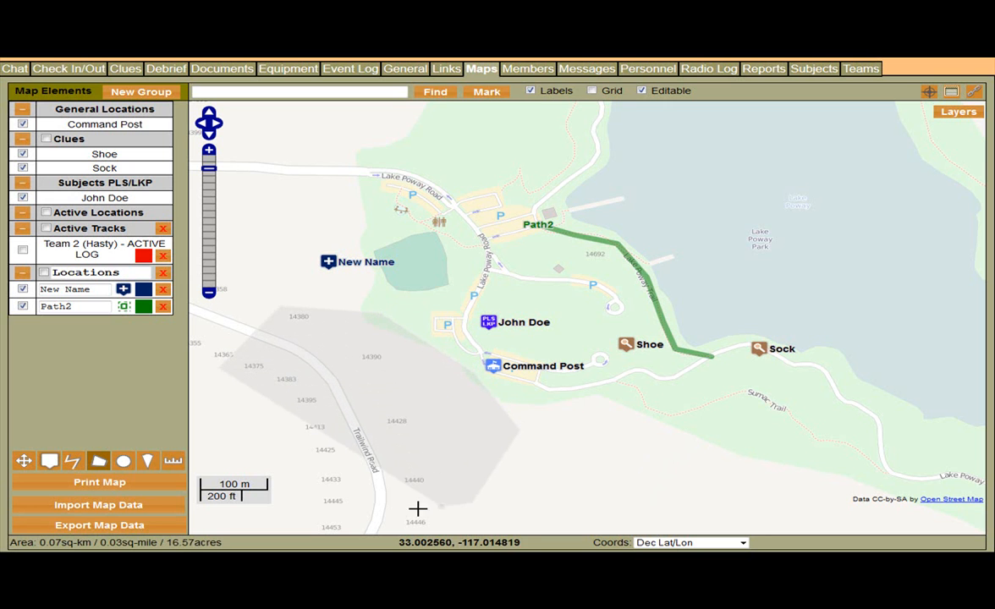
left_click(336, 513)
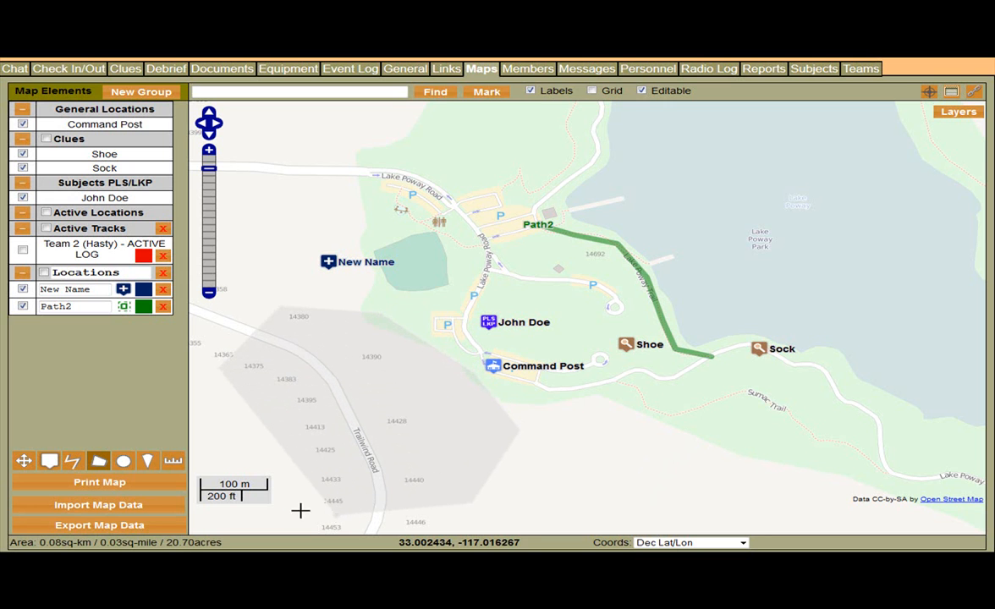
double_click(251, 406)
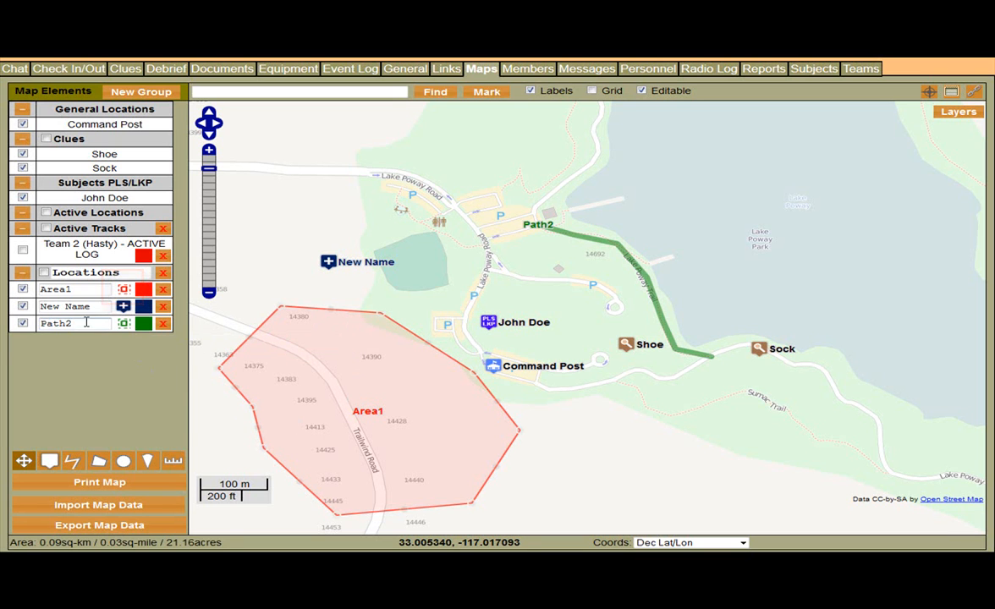
Examine the polygon's name, description and area in its information balloon, and close the balloon
left_click_drag(77, 323, 36, 322)
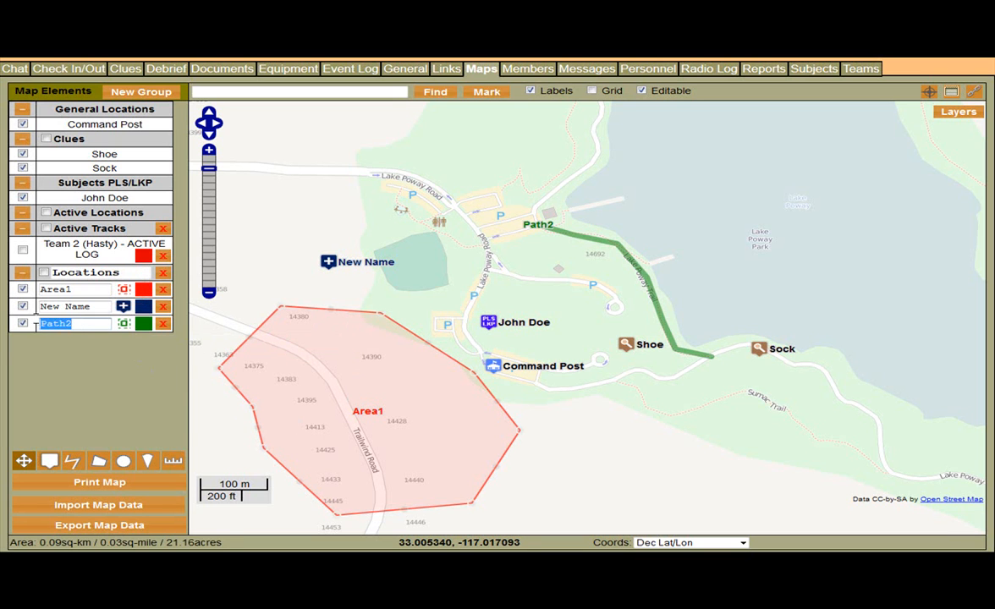
left_click(313, 313)
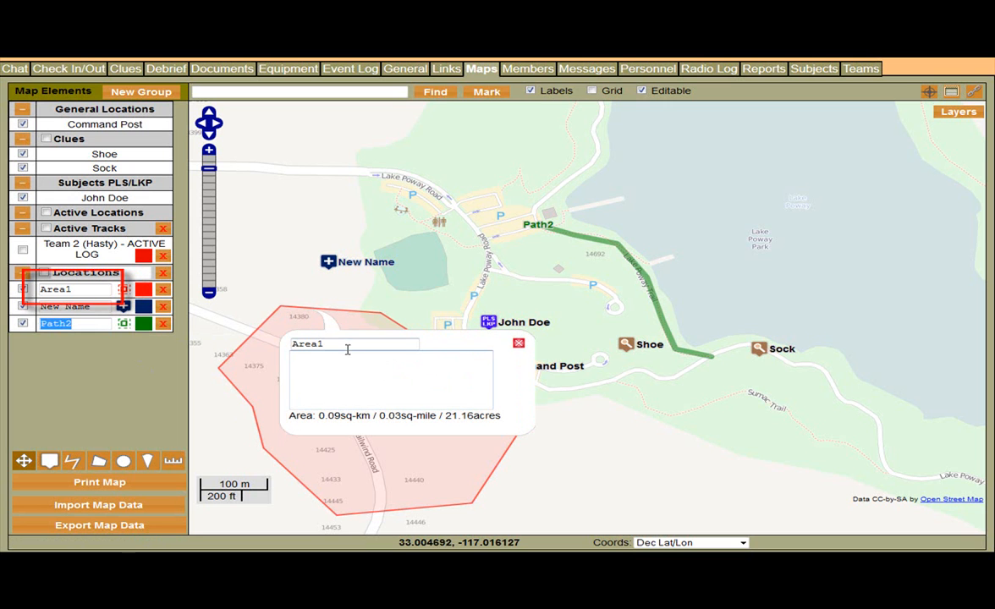
left_click(518, 345)
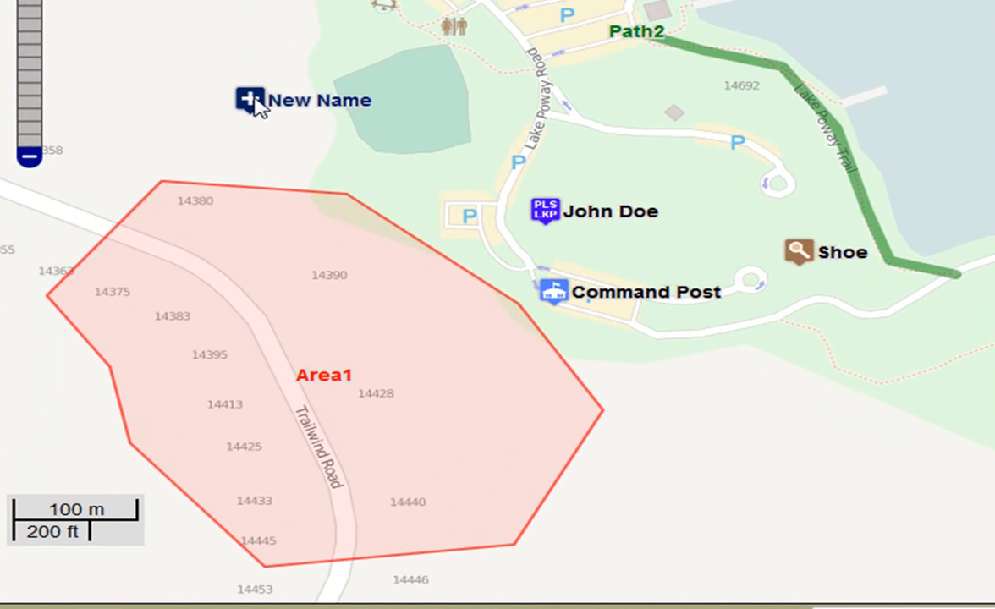
Shift the New Name marker slightly northeast and move Area1's northeastern corner point a little to the northwest
mouse_move(238, 91)
left_mouse_down()
mouse_move(207, 28)
mouse_move(191, 68)
mouse_move(264, 90)
mouse_move(240, 67)
mouse_move(257, 96)
left_mouse_up()
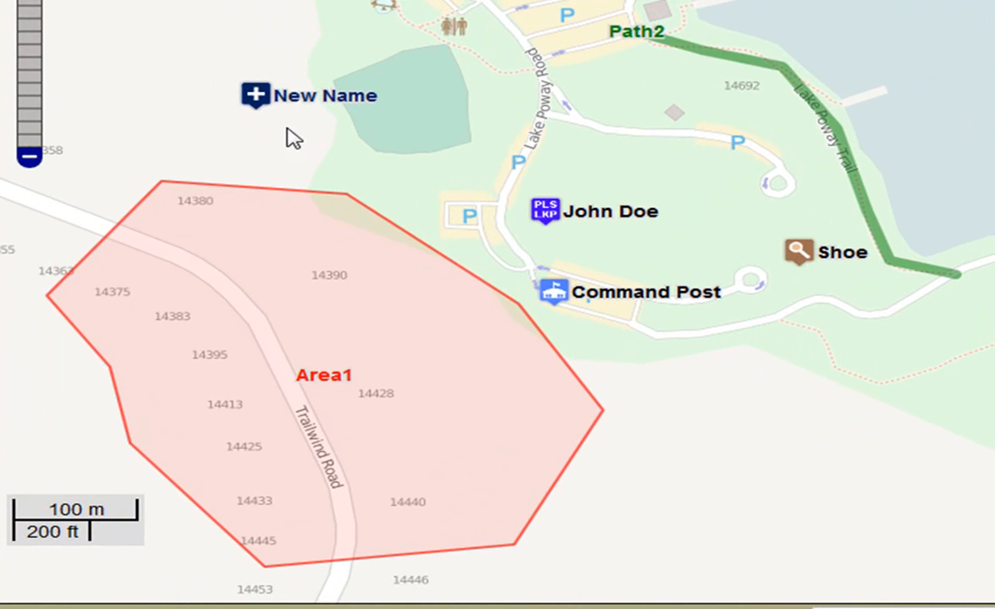
mouse_move(322, 207)
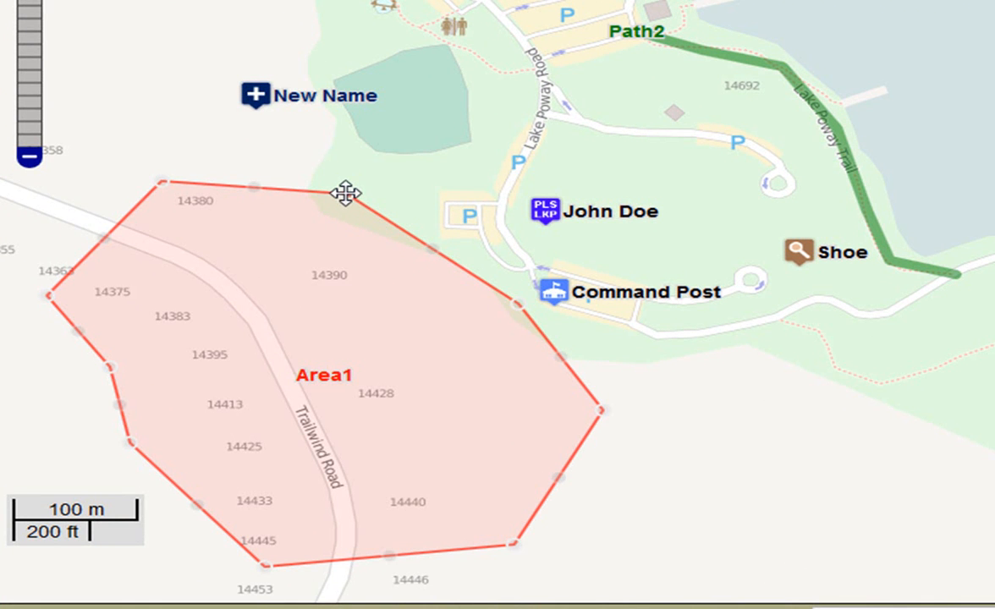
left_click_drag(345, 193, 334, 173)
Reshape Path2 by moving the bend point near its northern end northeast toward the lakeshore
left_click(719, 57)
mouse_move(701, 49)
left_mouse_down()
mouse_move(689, 100)
mouse_move(715, 5)
mouse_move(707, 81)
mouse_move(714, 40)
left_mouse_up()
left_click(697, 87)
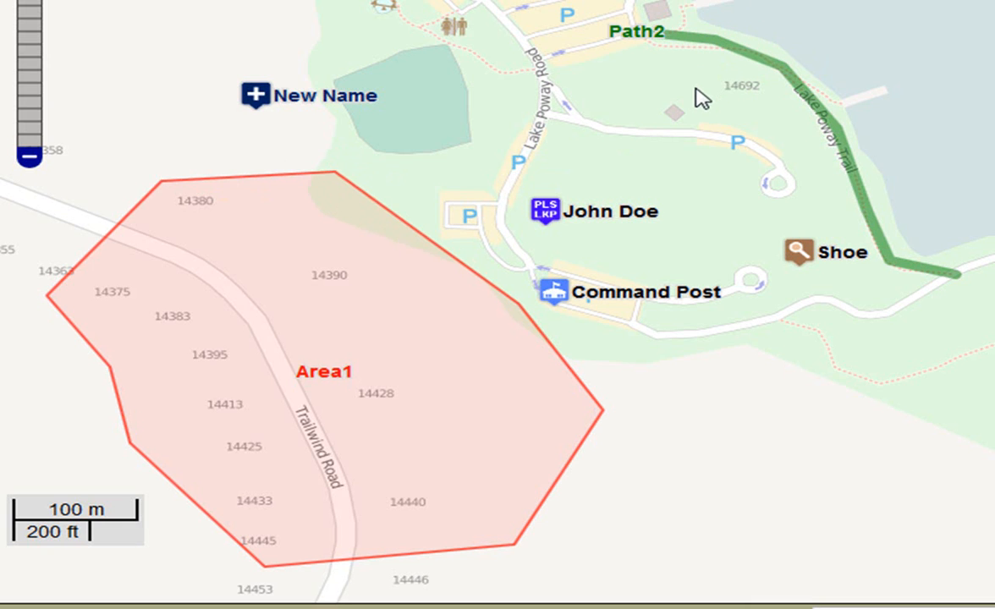
Delete the corner point on Area1's northern edge, just south of the pond
left_click(334, 174)
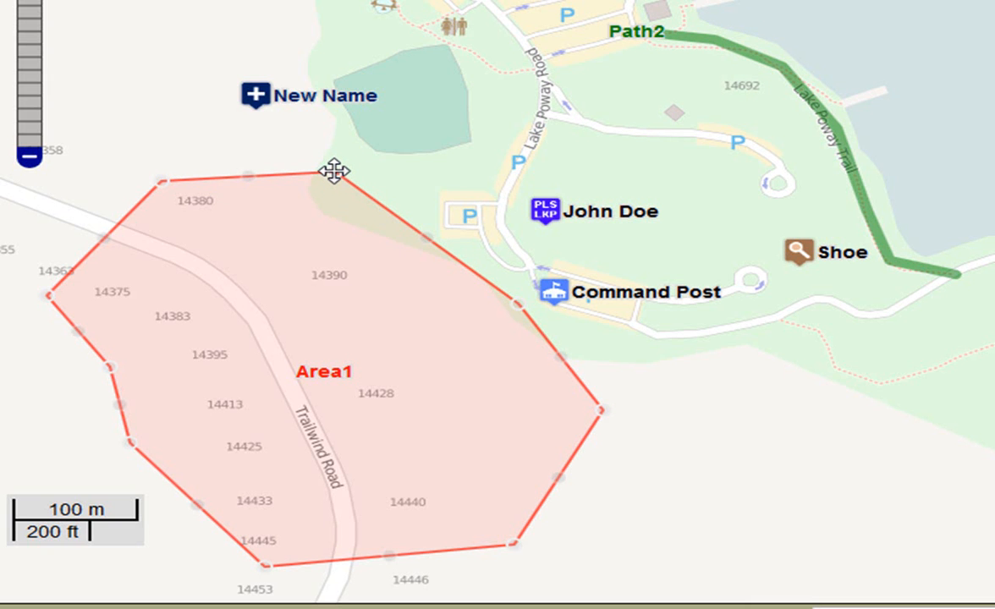
left_click(334, 172)
left_click(351, 134)
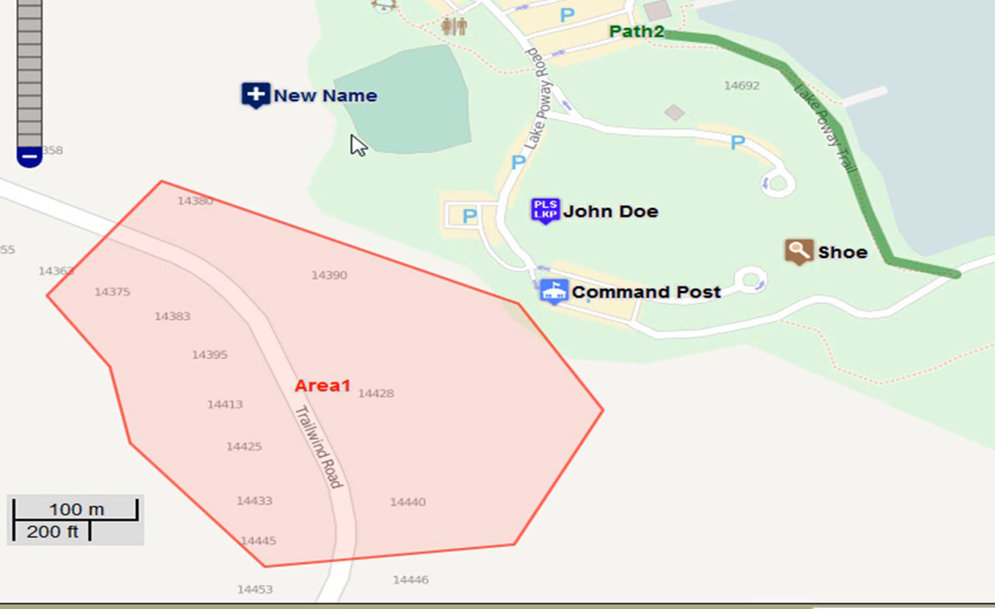
Add two corner points to Area1, one pulled north toward the pond and one northeast over the small parking lot
left_click(335, 242)
left_click_drag(339, 246, 343, 162)
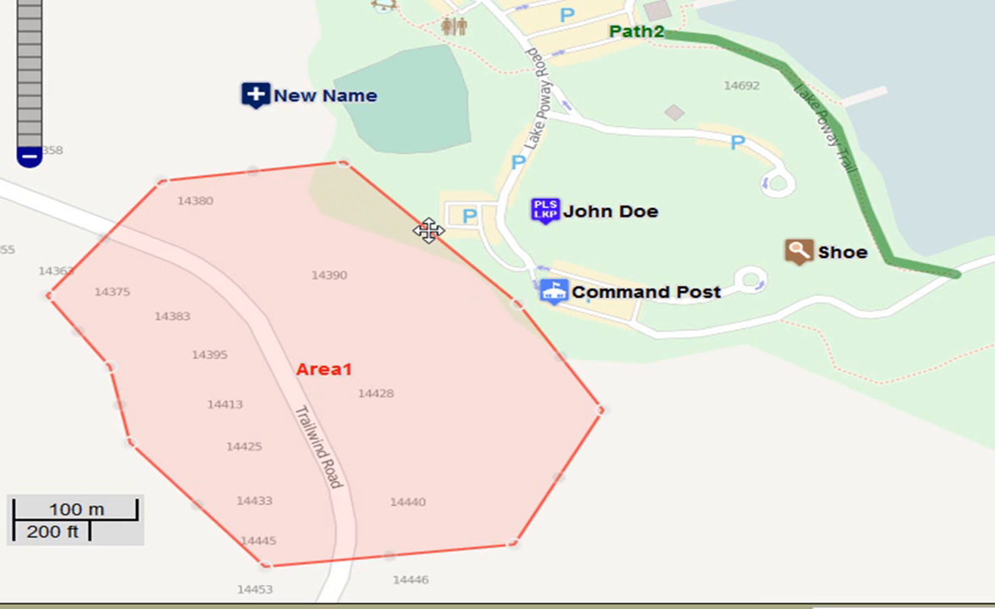
left_click_drag(431, 234, 466, 177)
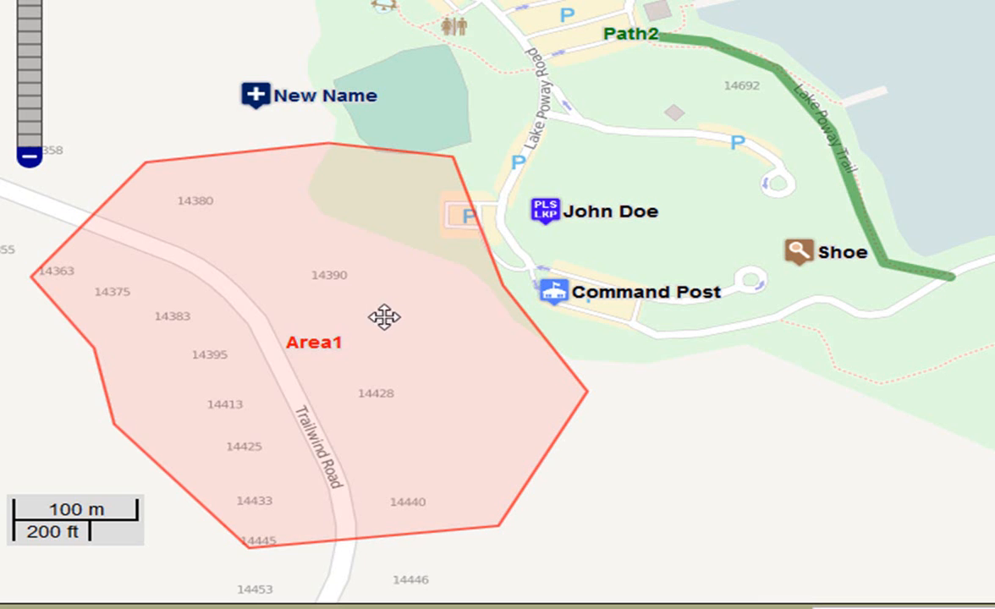
Move the whole Area1 polygon slightly northwest and the whole Path2 line slightly southeast
mouse_move(379, 337)
left_mouse_down()
mouse_move(462, 384)
mouse_move(464, 286)
mouse_move(338, 282)
mouse_move(435, 342)
mouse_move(382, 309)
mouse_move(372, 332)
left_mouse_up()
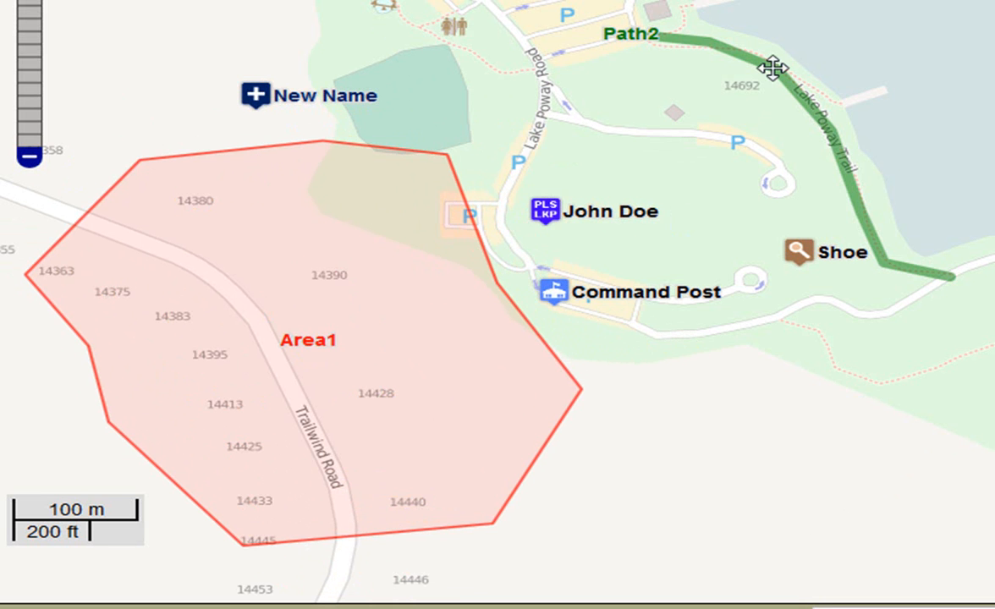
mouse_move(771, 70)
left_mouse_down()
mouse_move(850, 114)
mouse_move(777, 5)
mouse_move(710, 51)
mouse_move(772, 108)
mouse_move(787, 82)
left_mouse_up()
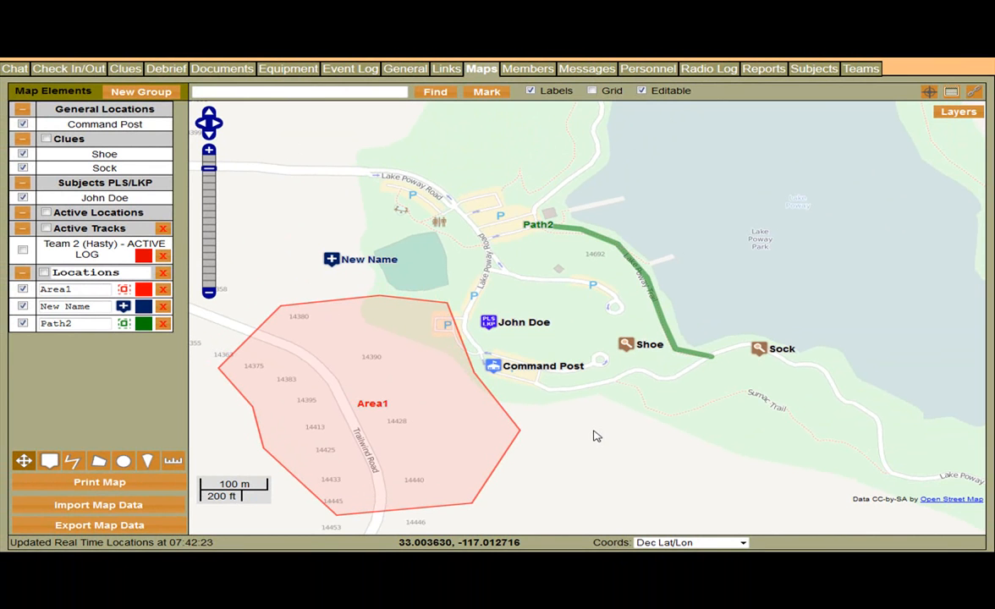
Turn map editing off and on again, and hide and restore the labels of the map elements
left_click(641, 92)
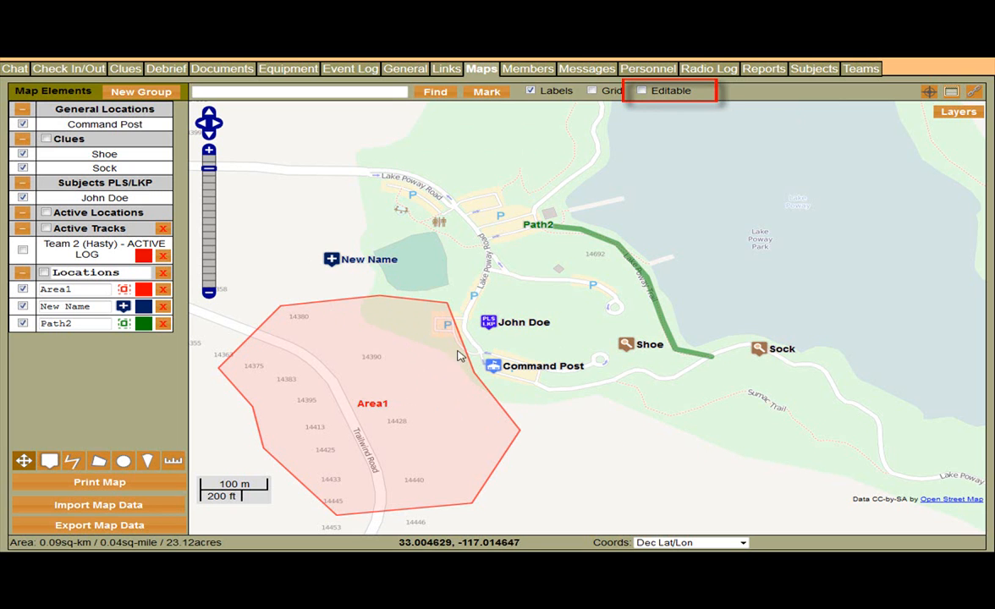
left_click(642, 92)
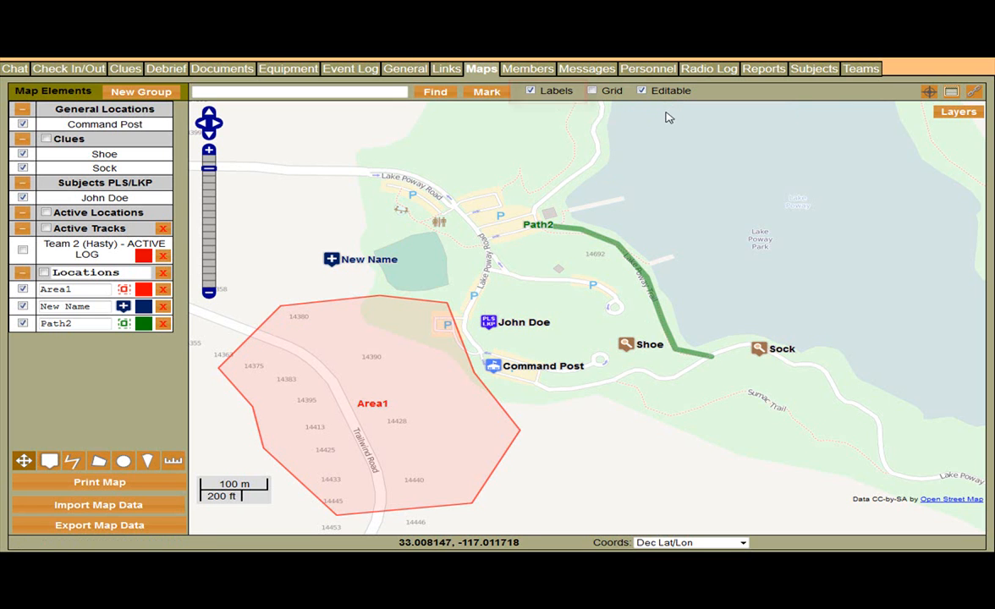
left_click(530, 90)
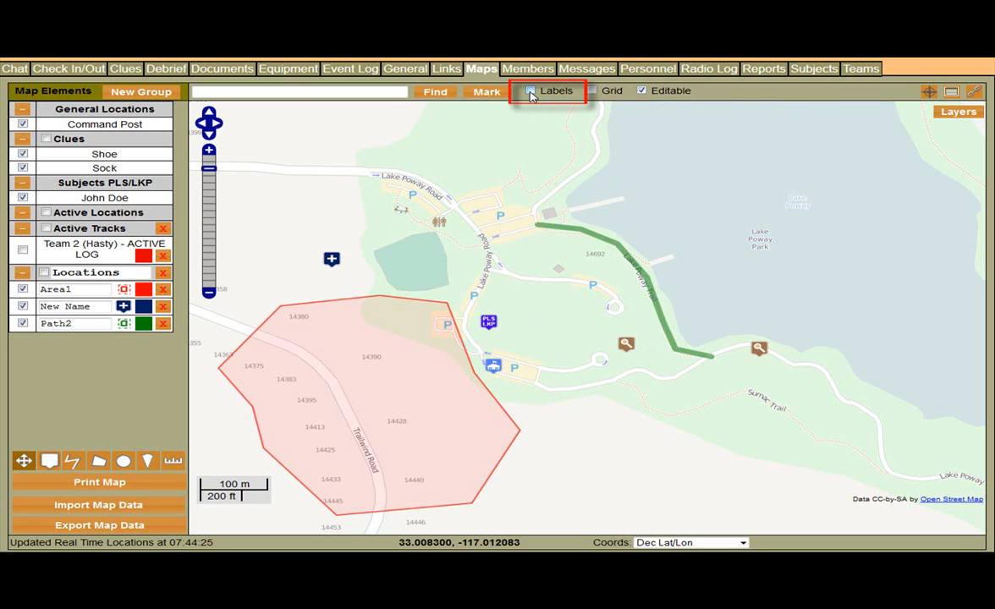
left_click(531, 90)
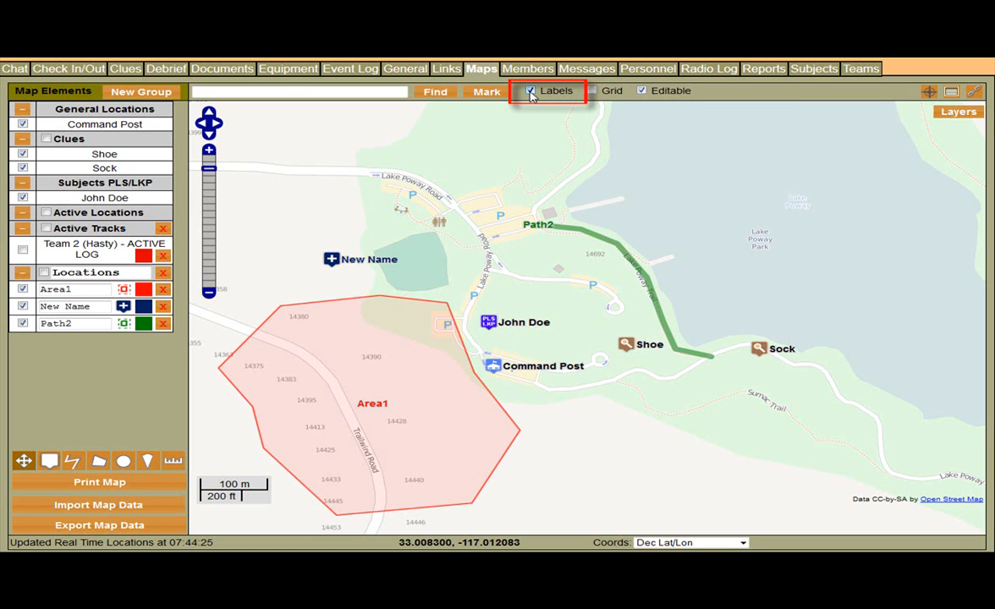
left_click(530, 91)
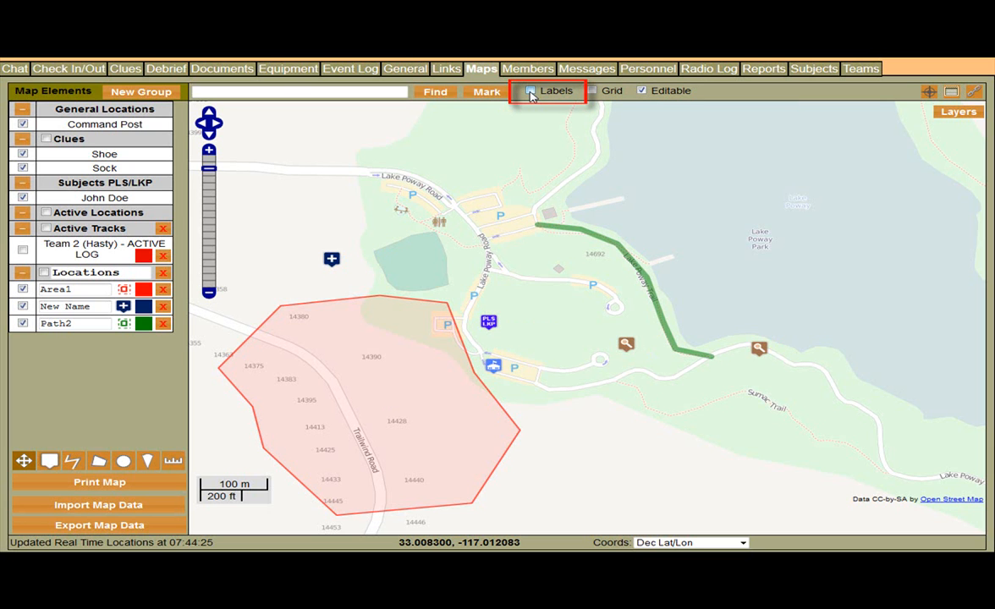
left_click(531, 90)
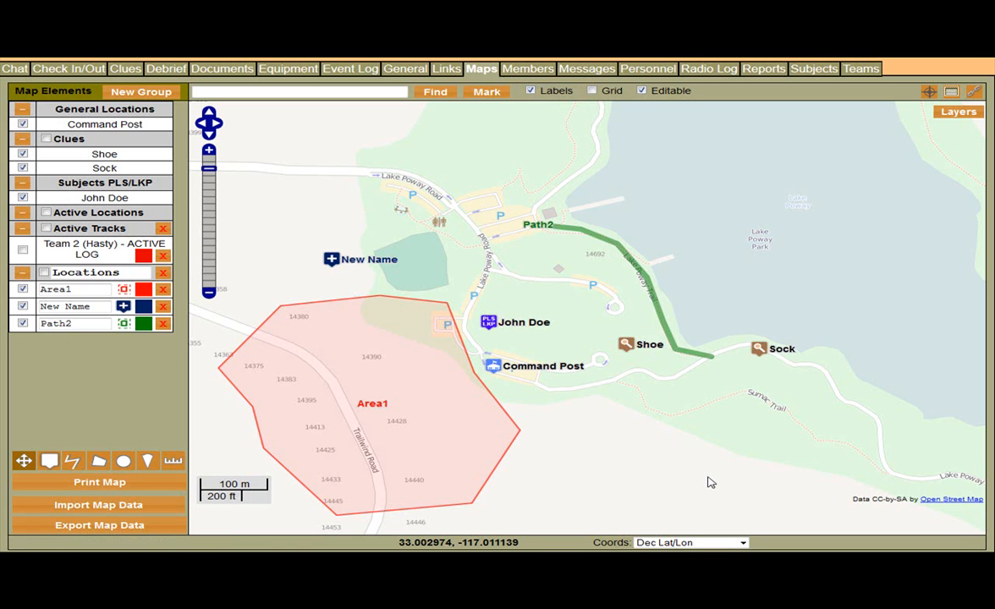
Add a circle on Sumac Trail south of the Sock clue and set its radius to 300 ft
left_click(123, 462)
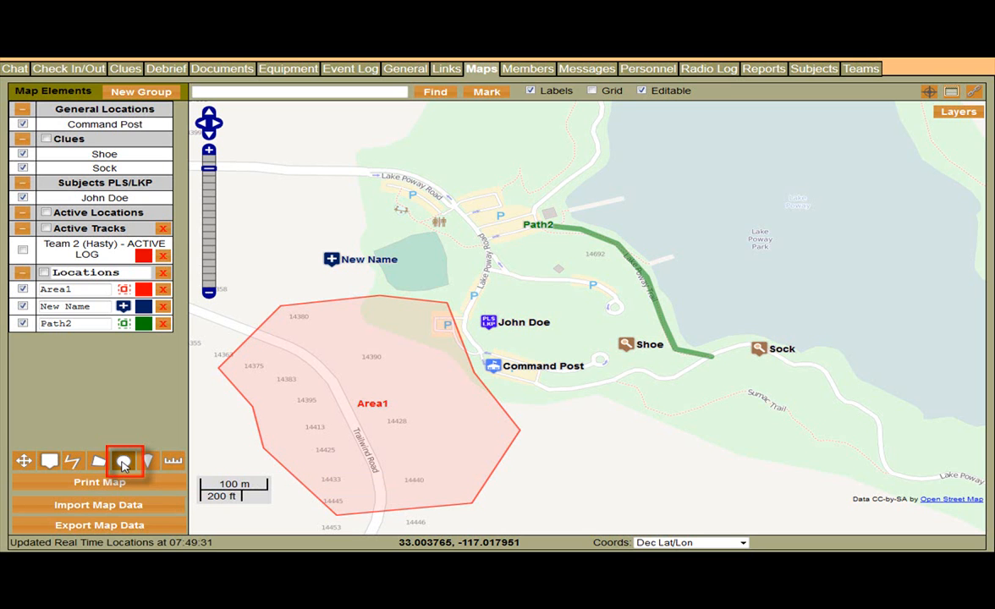
left_click(127, 462)
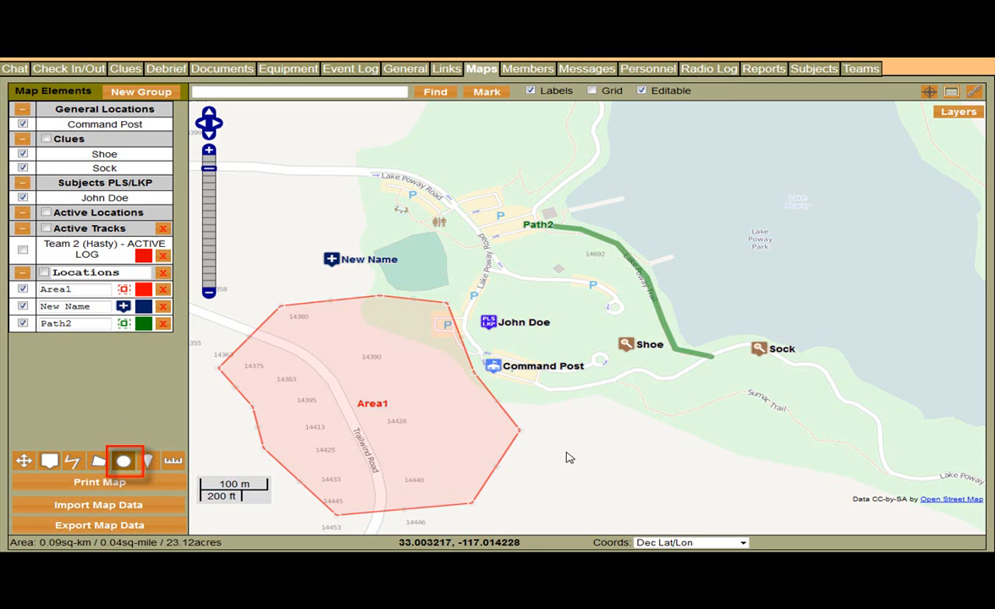
left_click(732, 415)
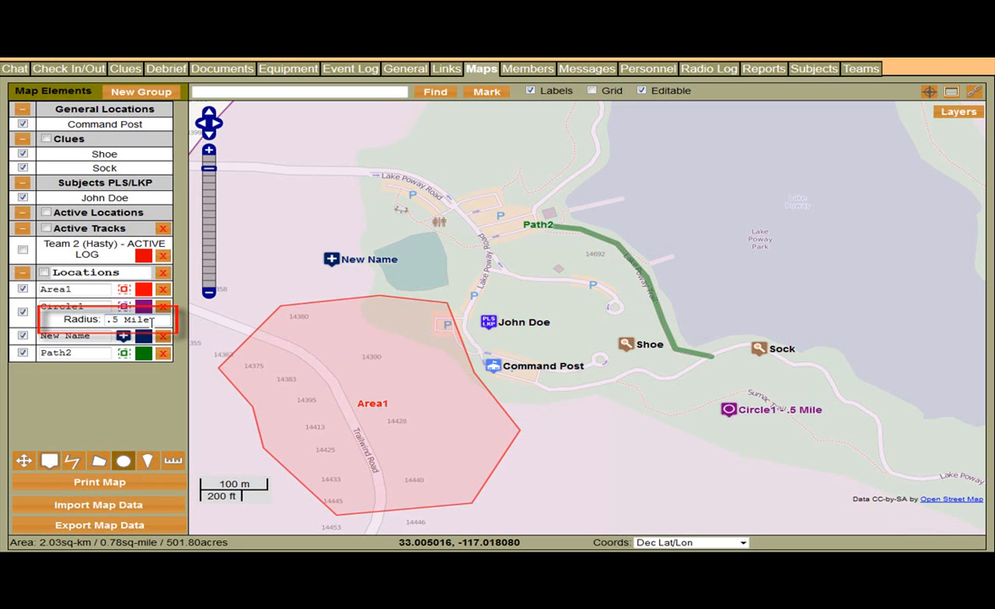
left_click_drag(151, 319, 107, 321)
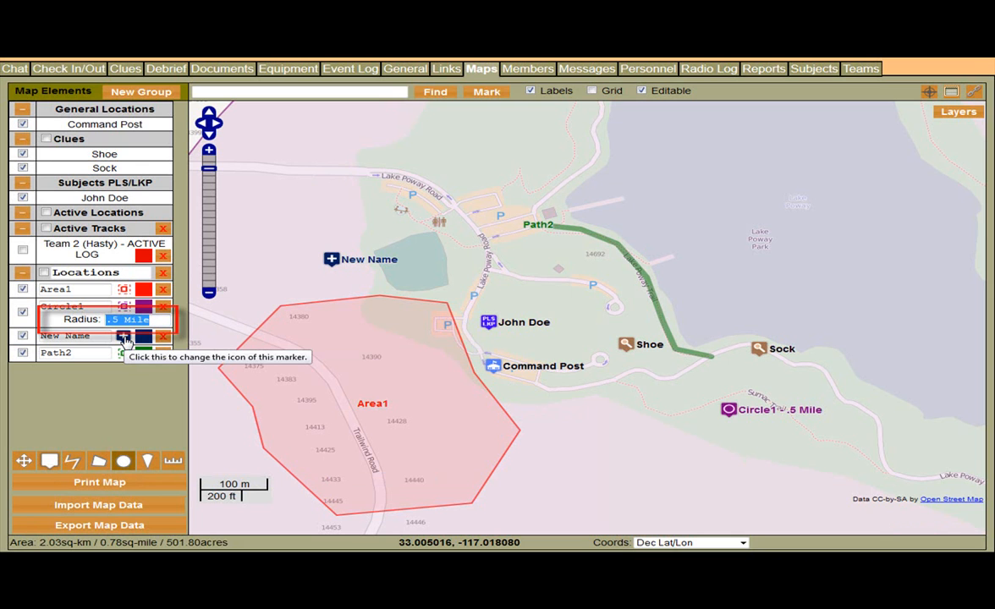
type("300 ft")
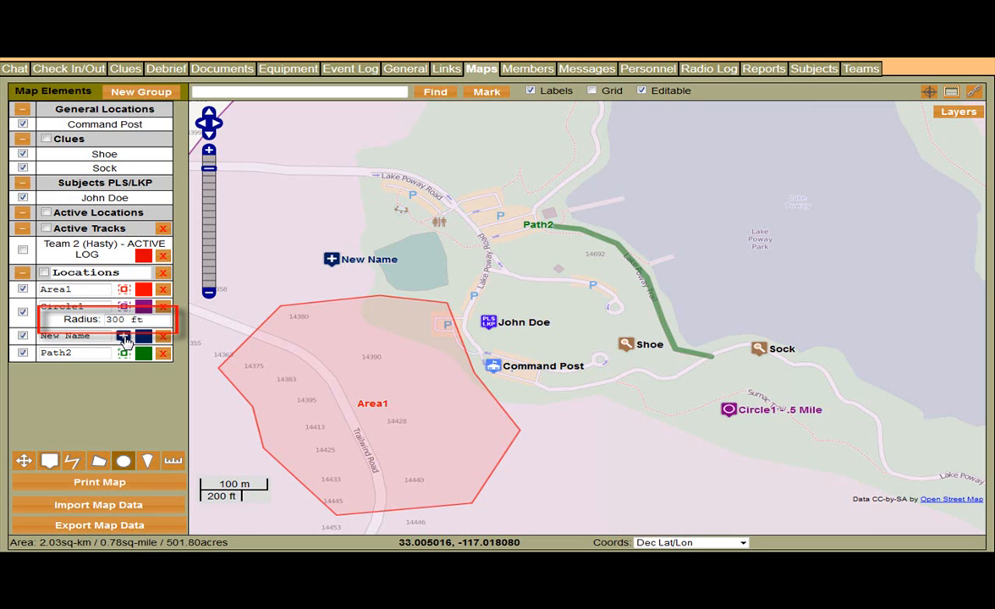
key("Return")
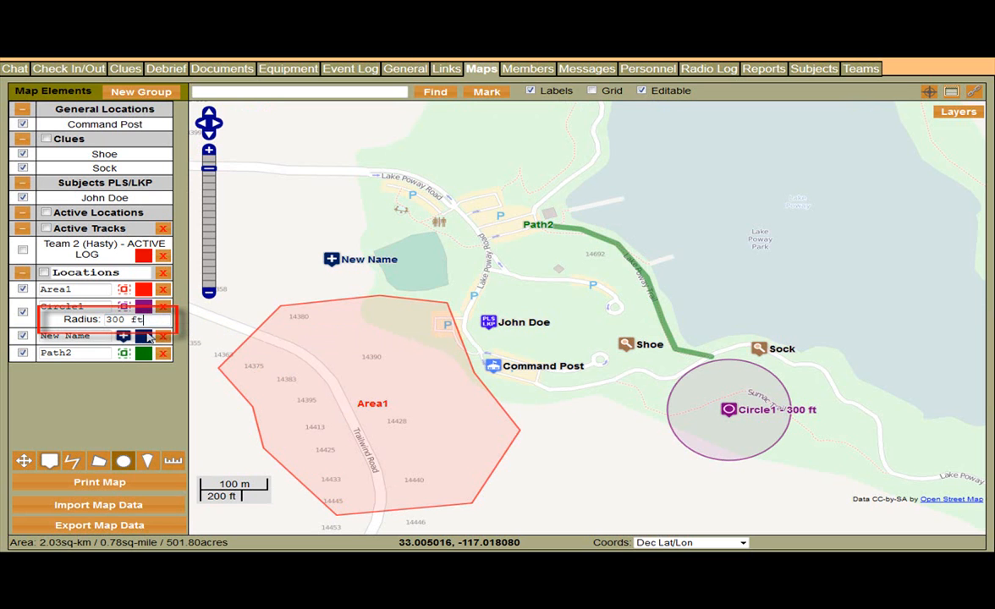
mouse_move(152, 322)
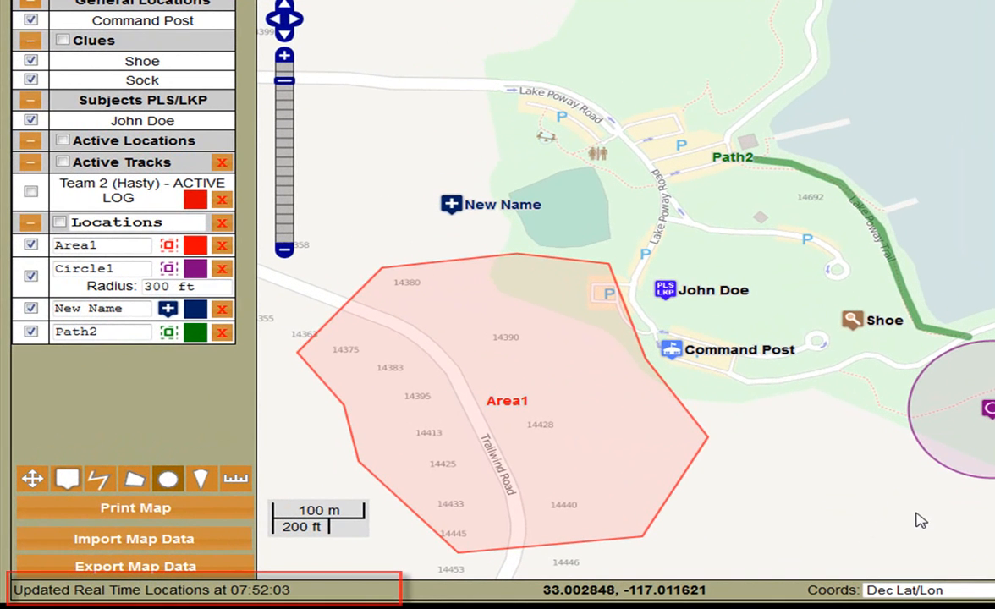
Check the status line for the size of Area1, the length of Path2 and the details of the circle
left_click(637, 431)
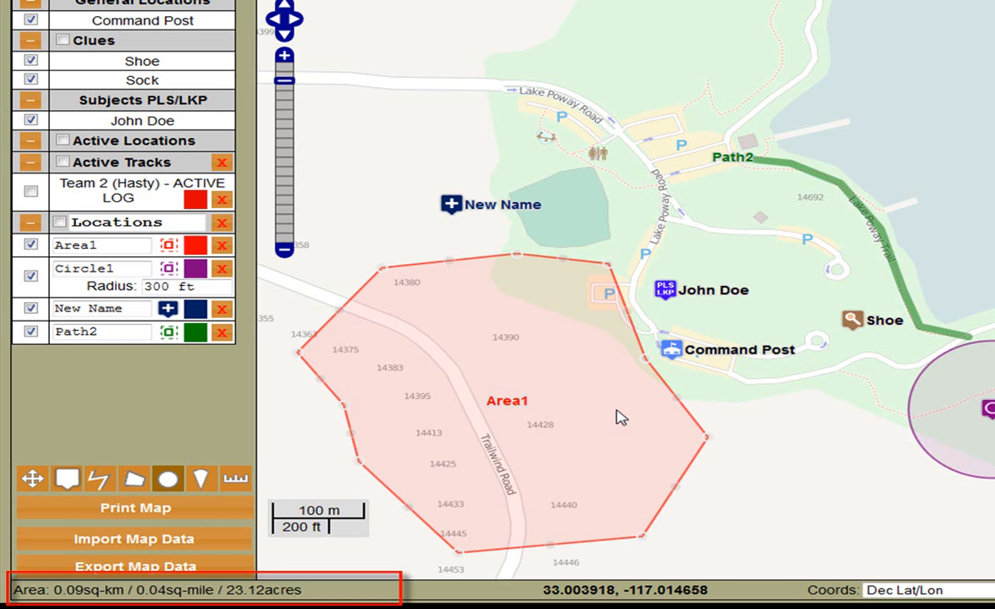
mouse_move(894, 263)
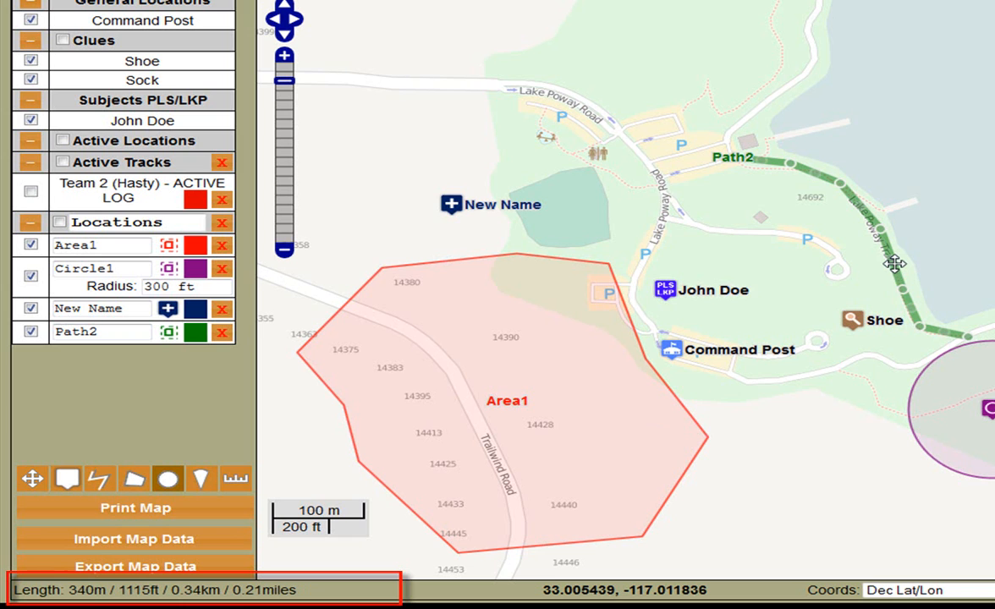
mouse_move(974, 383)
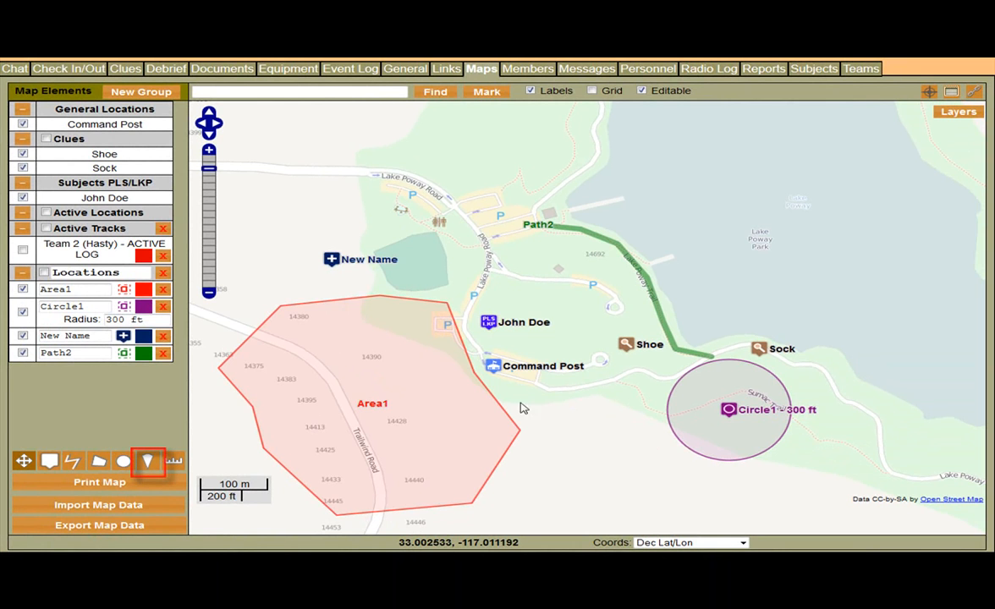
Add a pie-shaped area just north of the New Name marker and set its radius to 150 yd
left_click(148, 462)
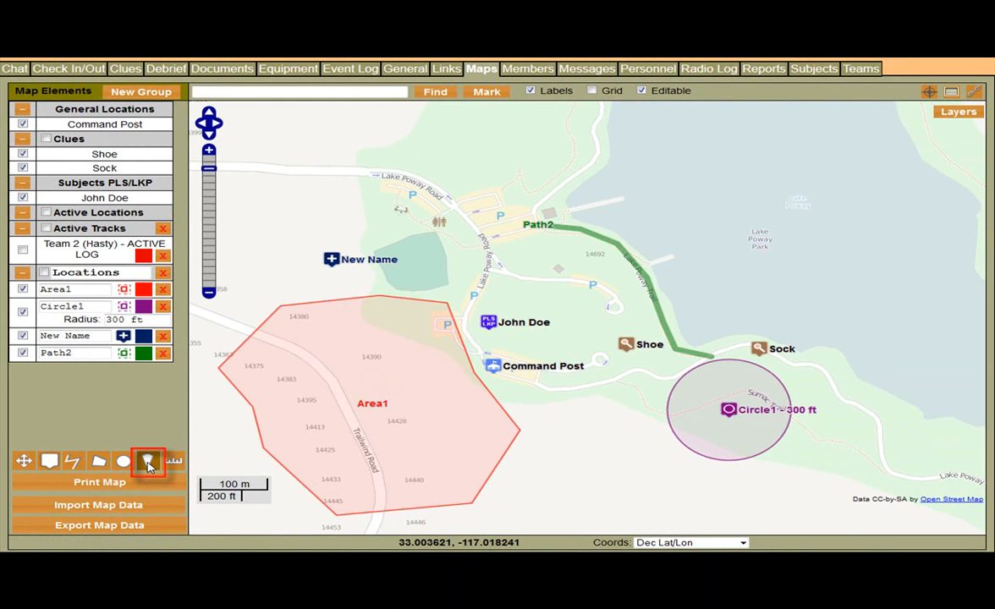
left_click(317, 209)
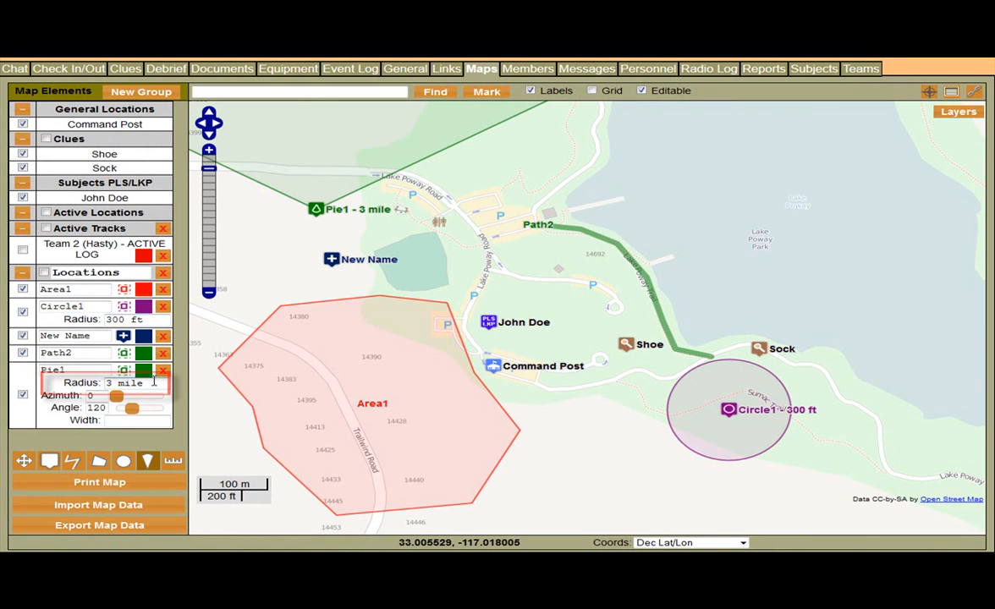
left_click_drag(154, 383, 97, 382)
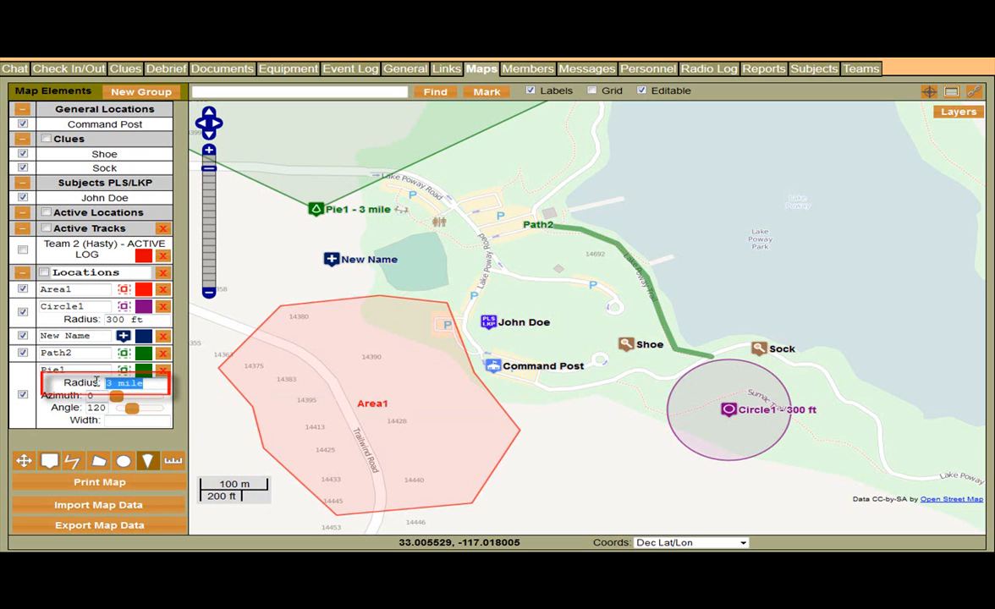
type("150 yd")
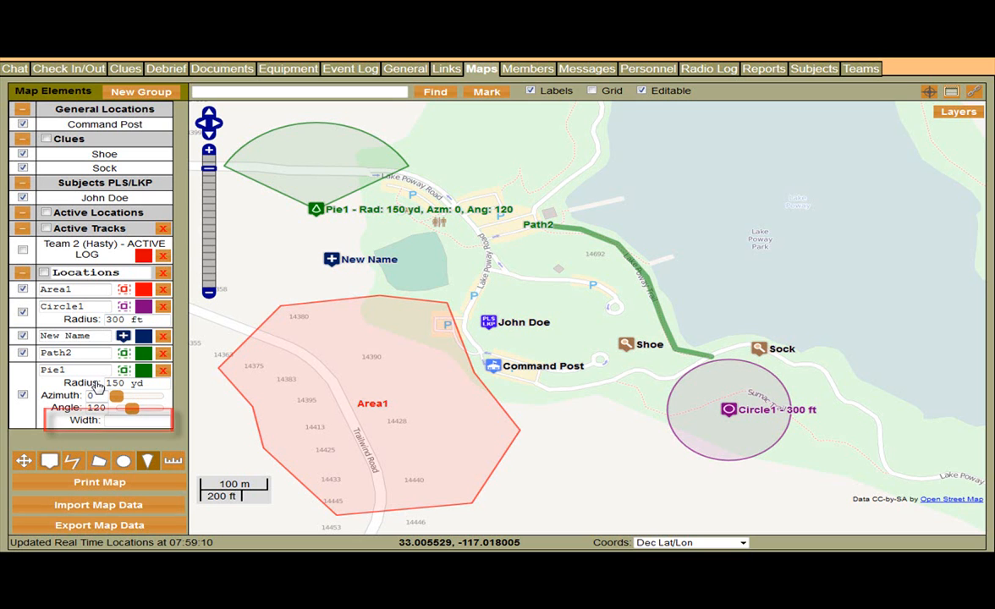
Set the pie area's width to 20 yd
left_click(117, 419)
type("20 yd")
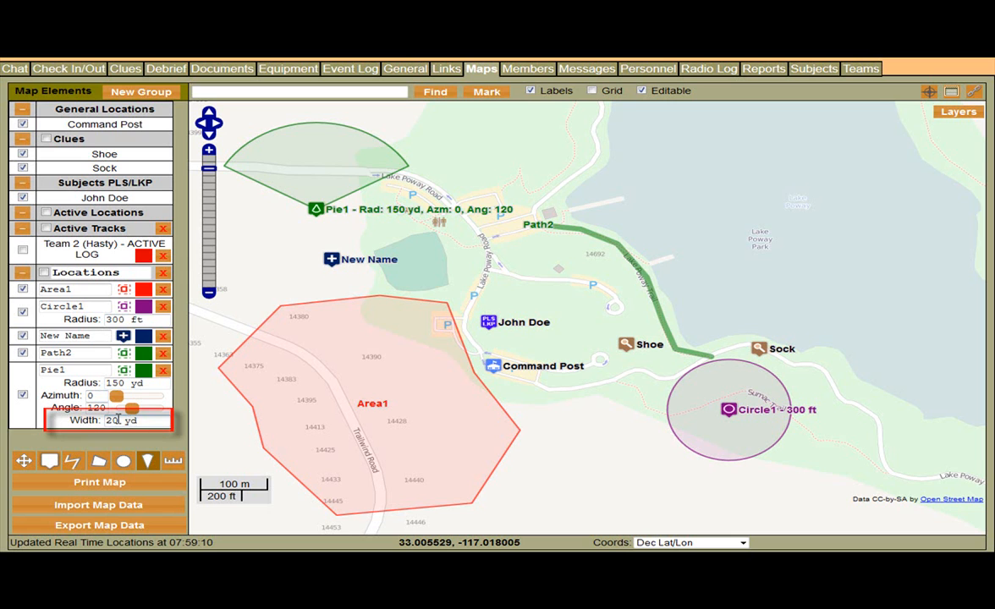
key("Return")
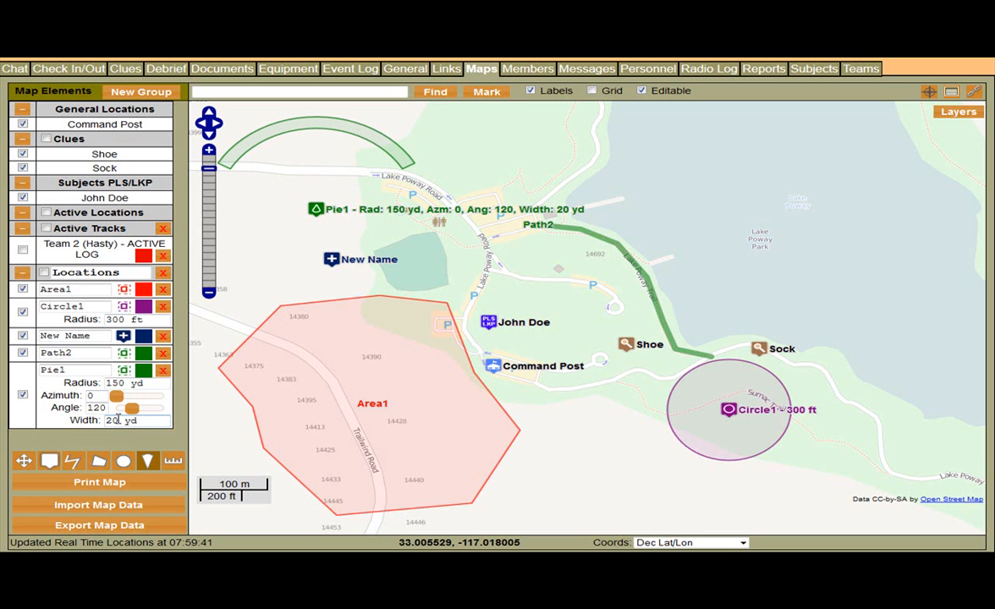
left_click(460, 391)
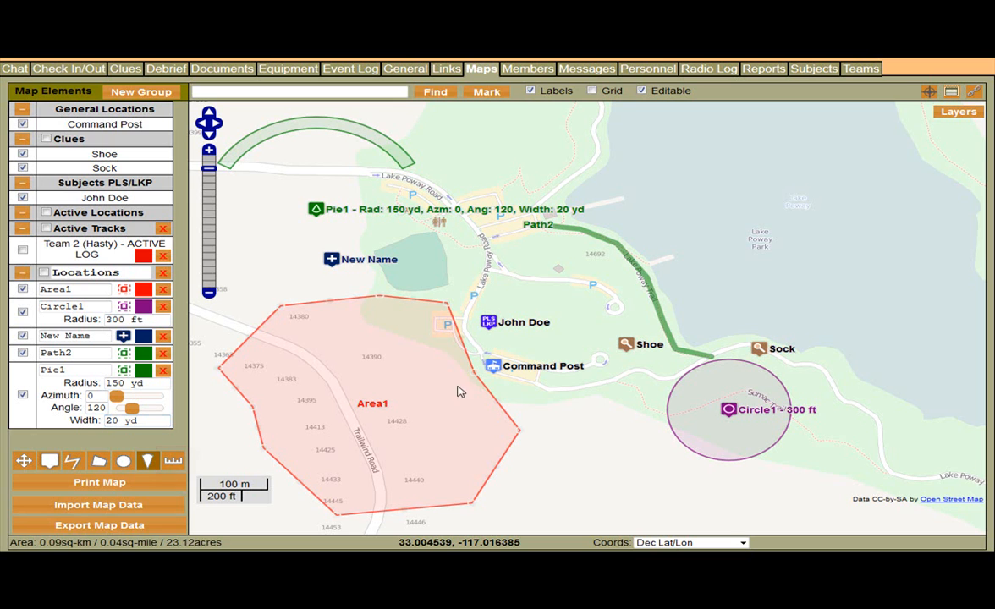
left_click(234, 414)
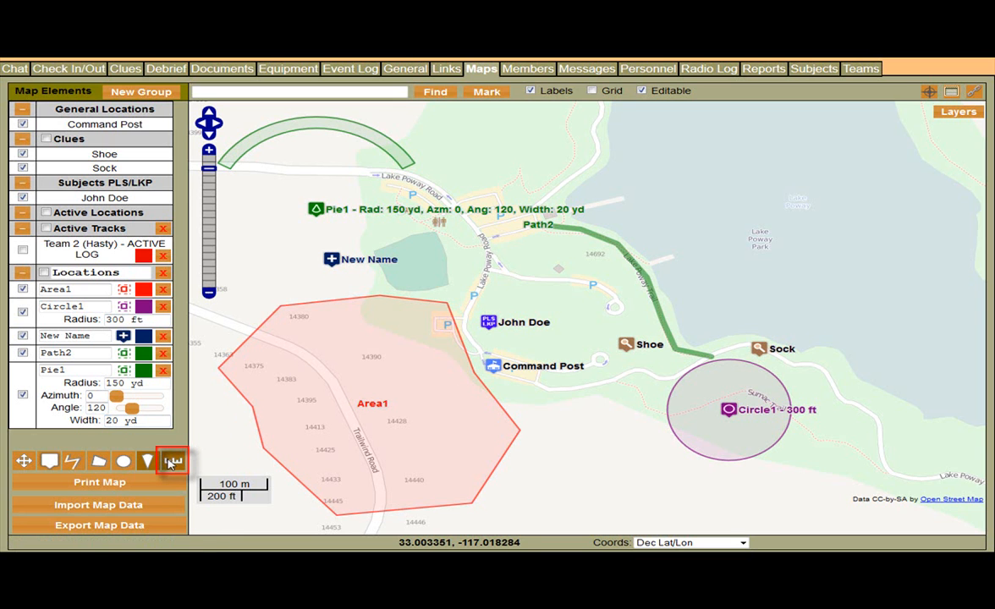
Measure the distance along a multi-point line from the open ground southeast of Area1 north past Command Post to near Path2
left_click(172, 464)
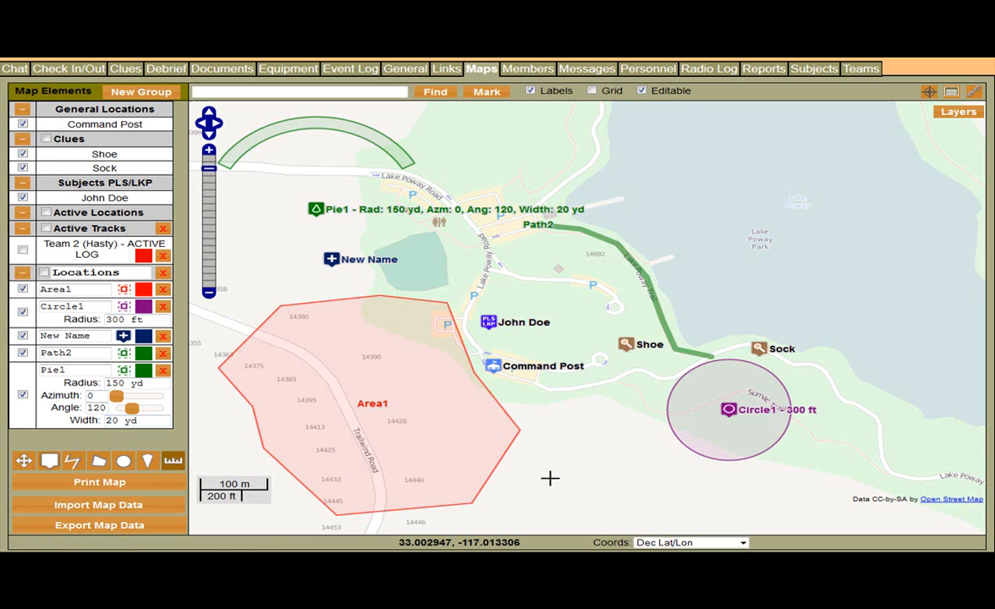
left_click(551, 475)
left_click(615, 405)
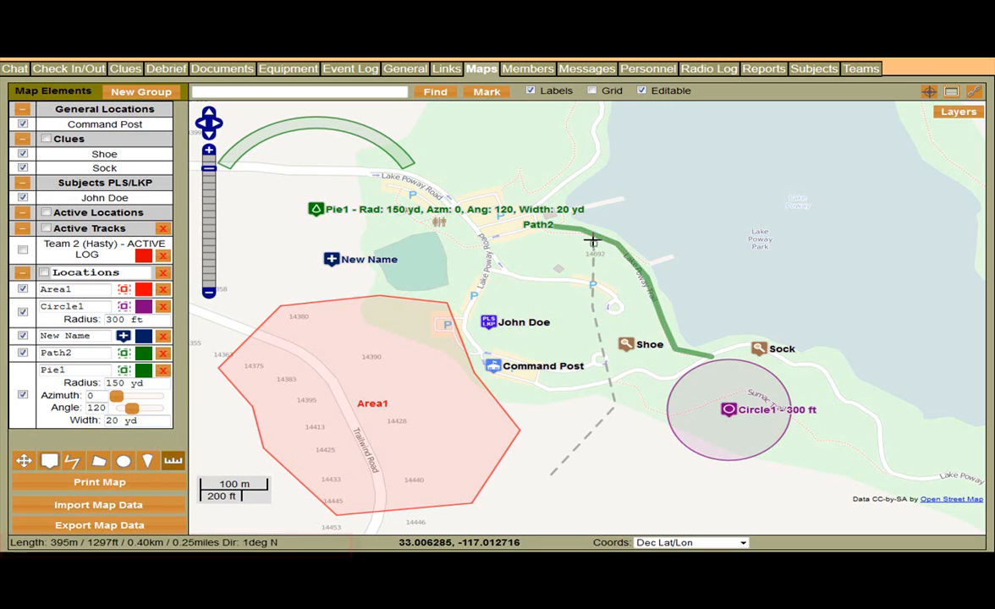
left_click(535, 234)
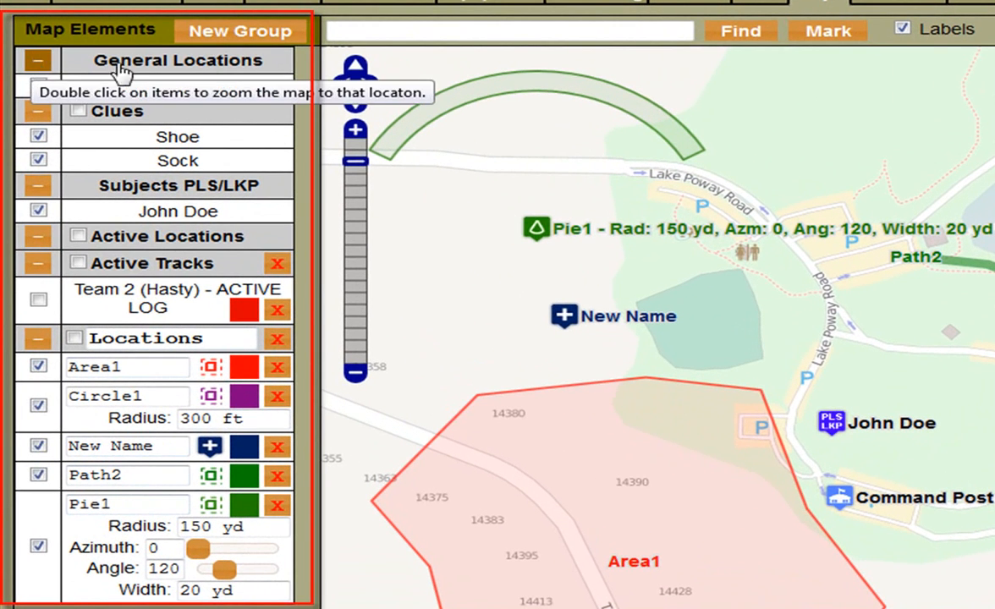
Collapse the General Locations, Clues, Subjects PLS/LKP and Active Tracks groups in the map elements list
left_click(37, 61)
left_click(37, 88)
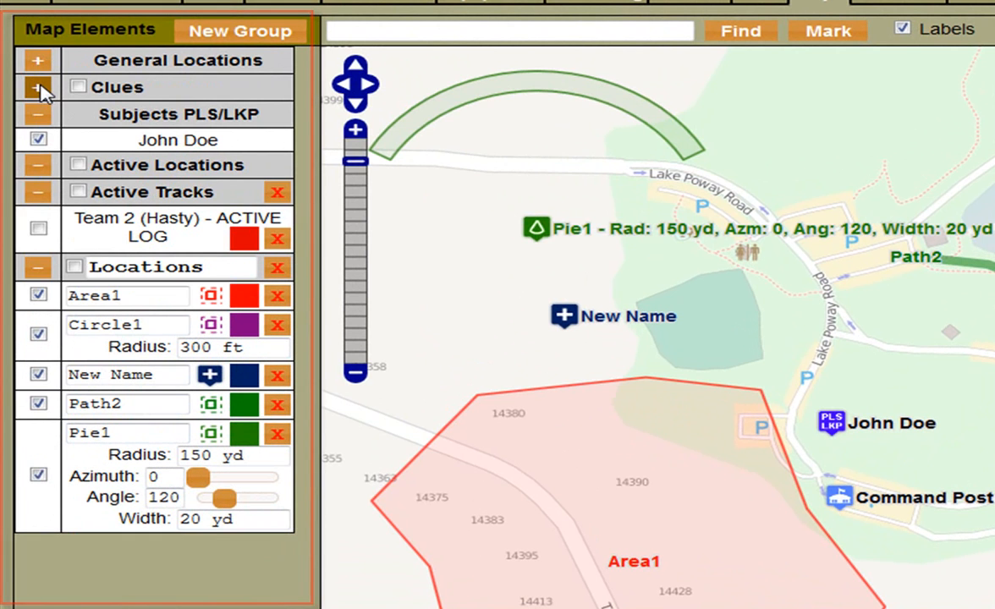
left_click(37, 114)
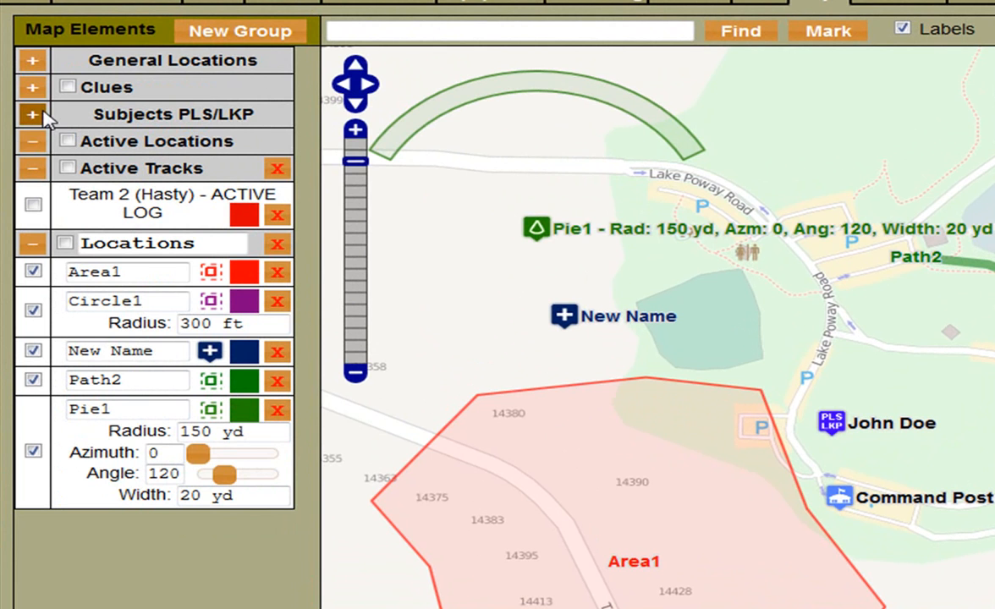
left_click(34, 169)
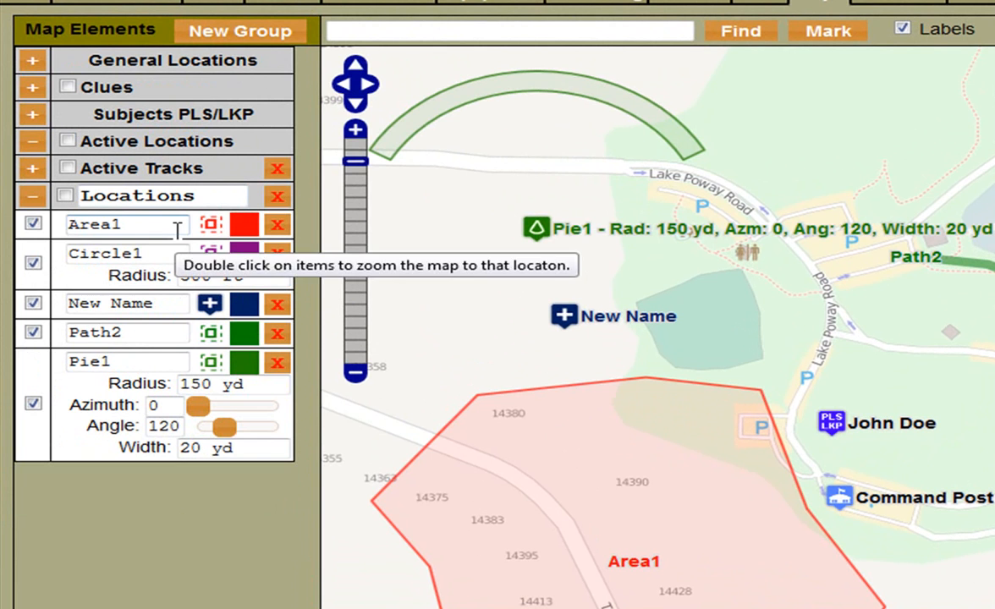
Hide Area1 on the map and show it again, twice
left_click(33, 224)
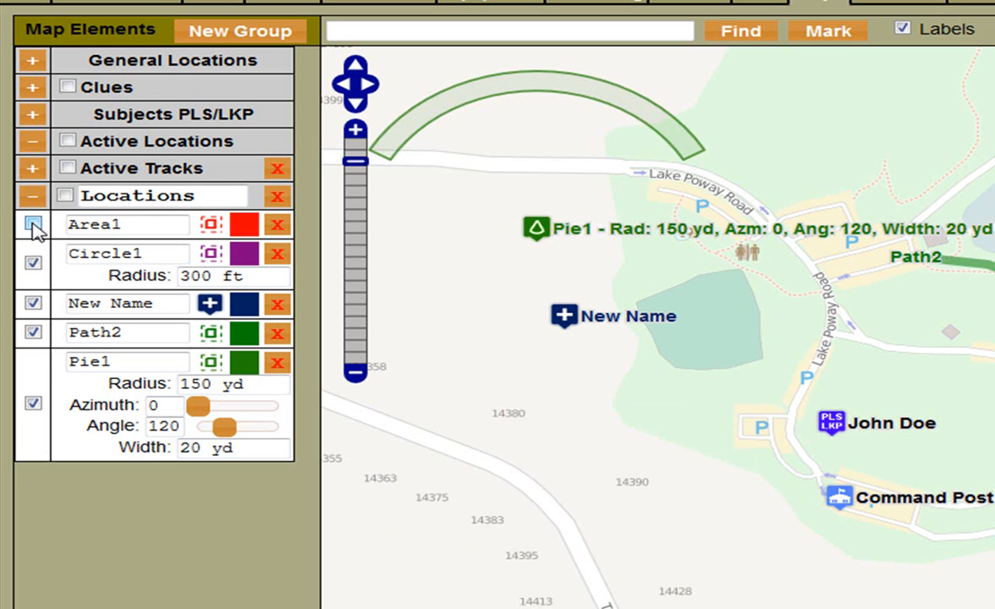
left_click(33, 224)
left_click(33, 224)
left_click(33, 224)
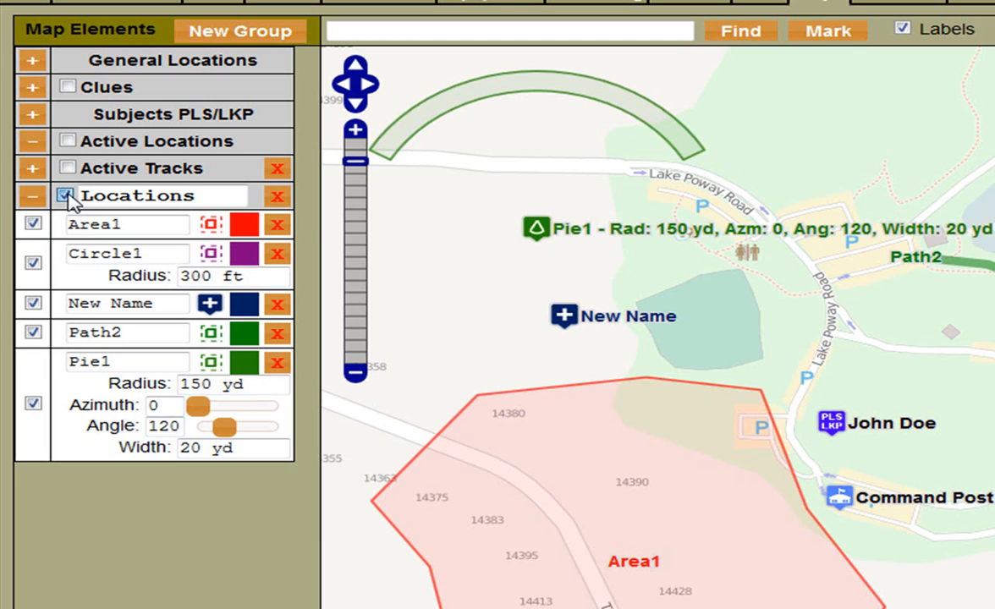
Switch the visibility of all elements in the Locations group off and on repeatedly, leaving them shown
left_click(65, 195)
left_click(65, 195)
left_click(65, 196)
left_click(65, 195)
left_click(65, 196)
left_click(65, 195)
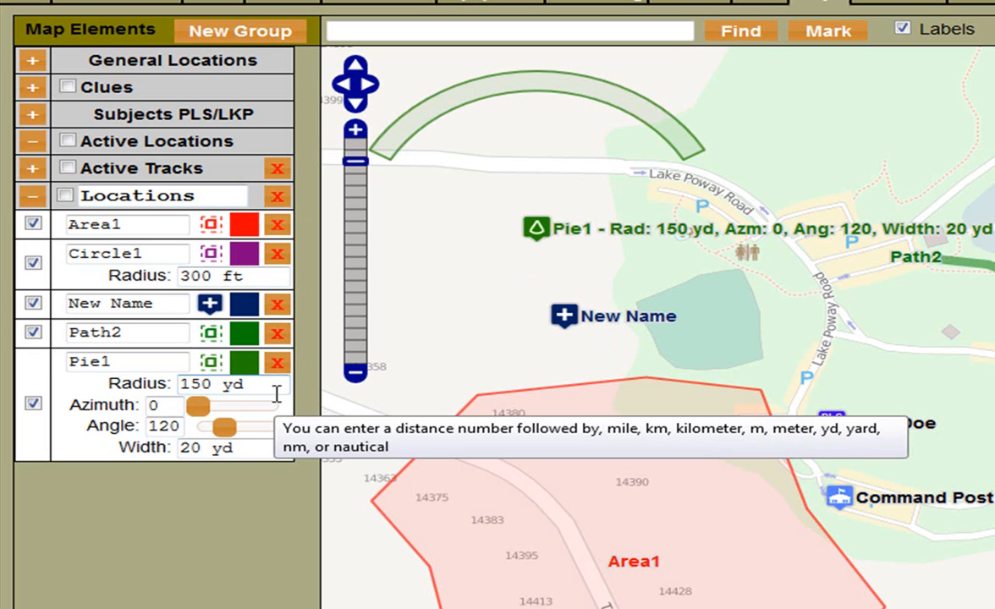
Create a new element group, move the New Name marker into it, and rename the group Markers
left_click(213, 27)
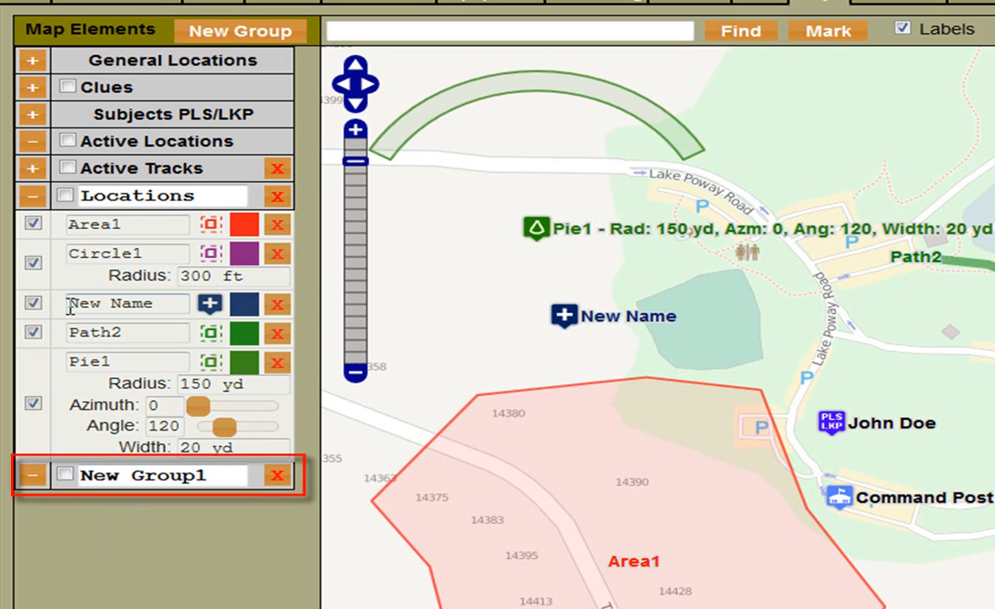
left_click_drag(56, 302, 88, 473)
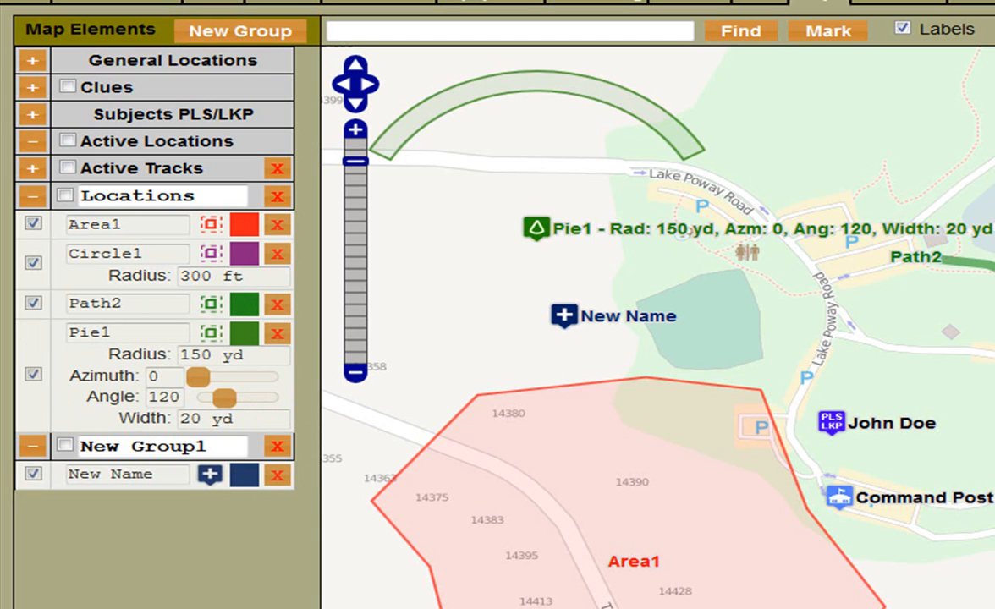
left_click_drag(221, 446, 51, 446)
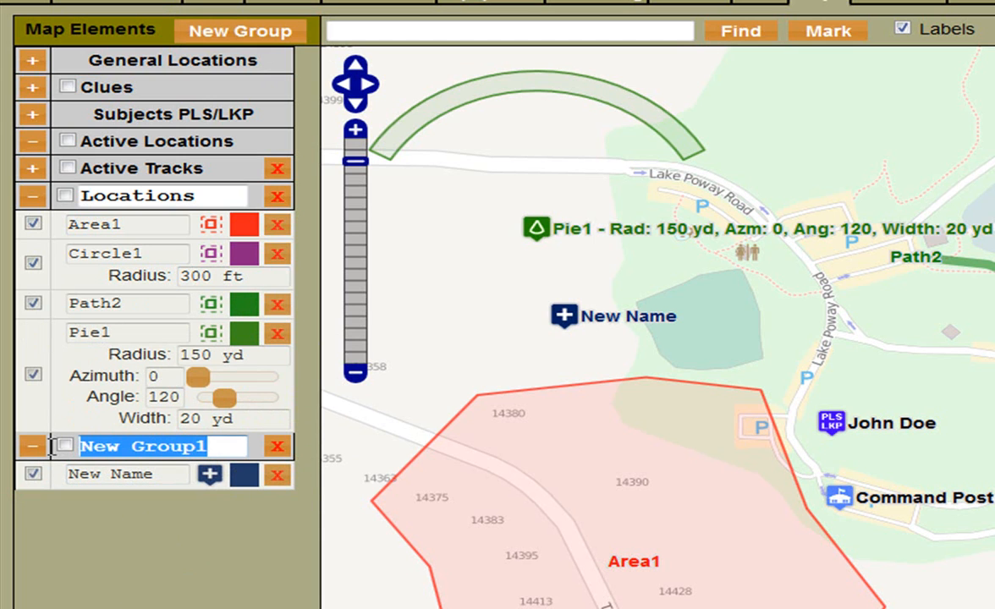
type("Markers")
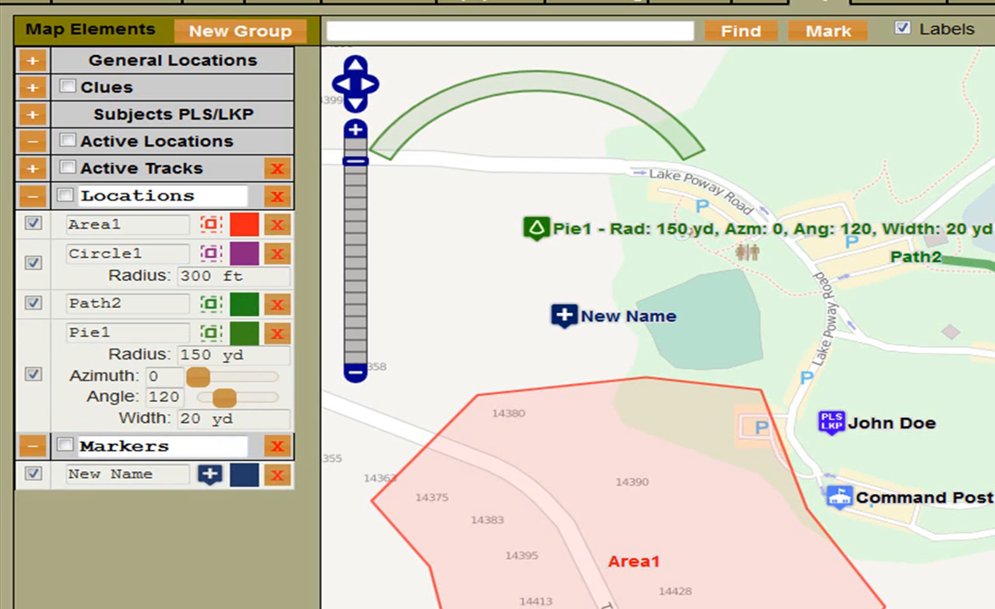
Add a marker just west of the New Name marker and move it into the Markers group
left_click(435, 304)
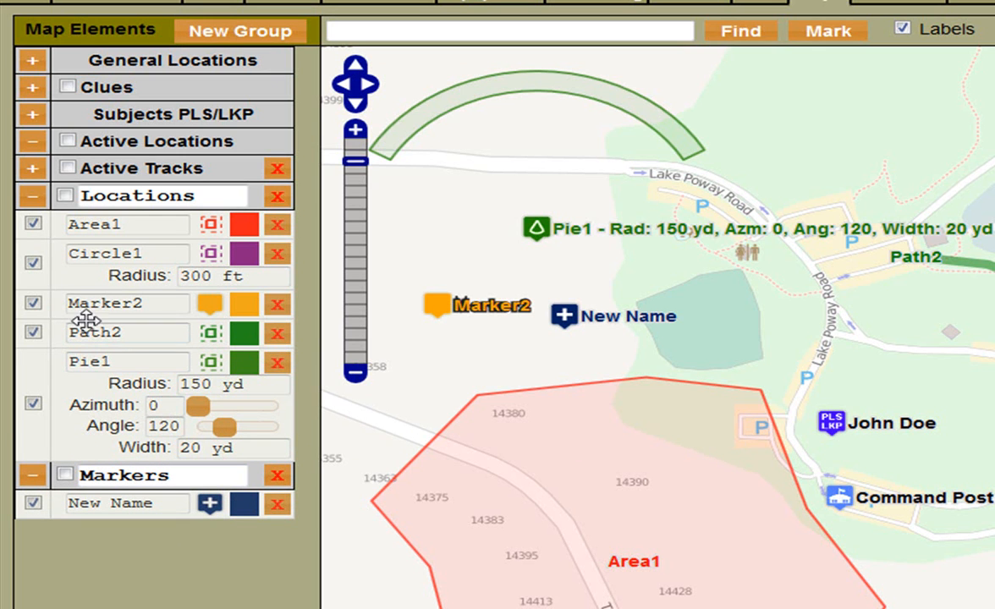
left_click_drag(56, 301, 90, 490)
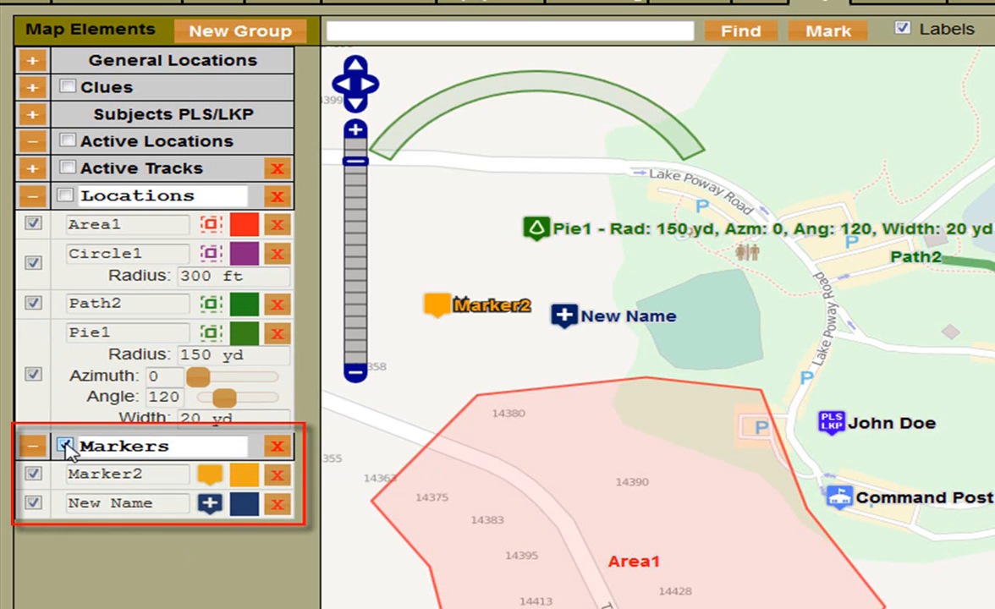
Switch the visibility of the whole Markers group off and on, leave it shown, and collapse the group
left_click(66, 446)
left_click(65, 446)
left_click(65, 446)
left_click(66, 446)
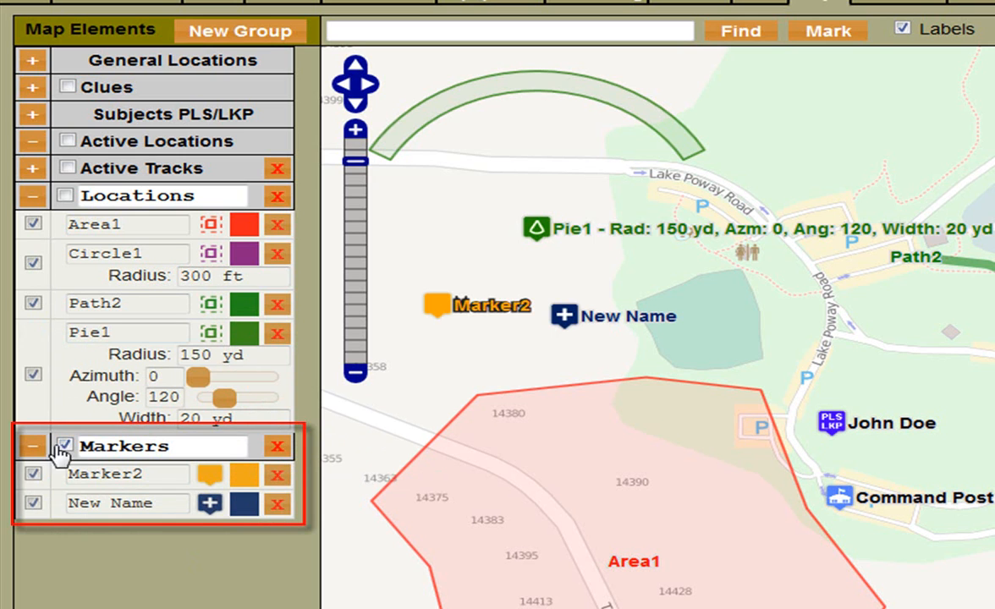
left_click(33, 446)
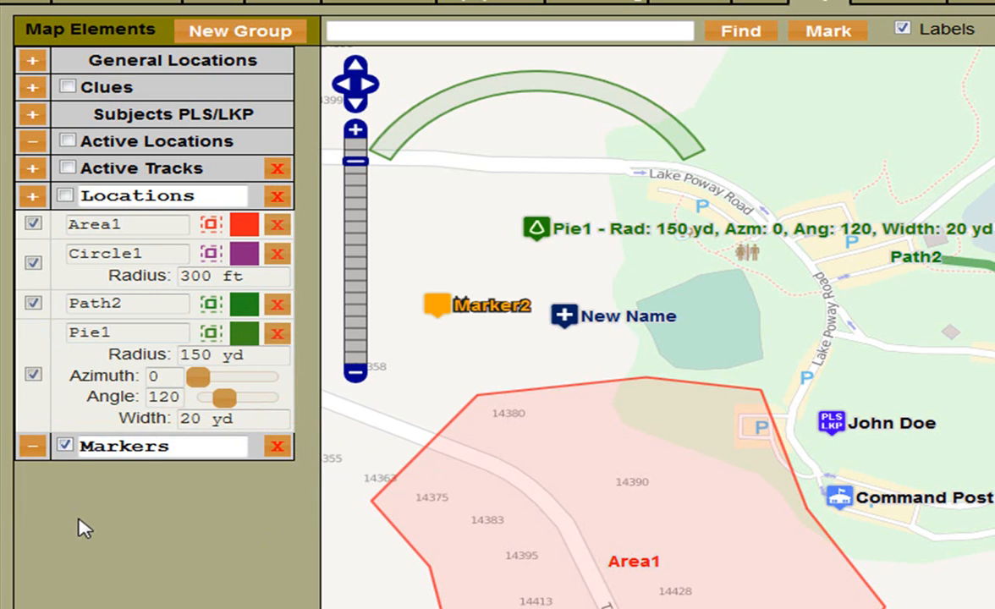